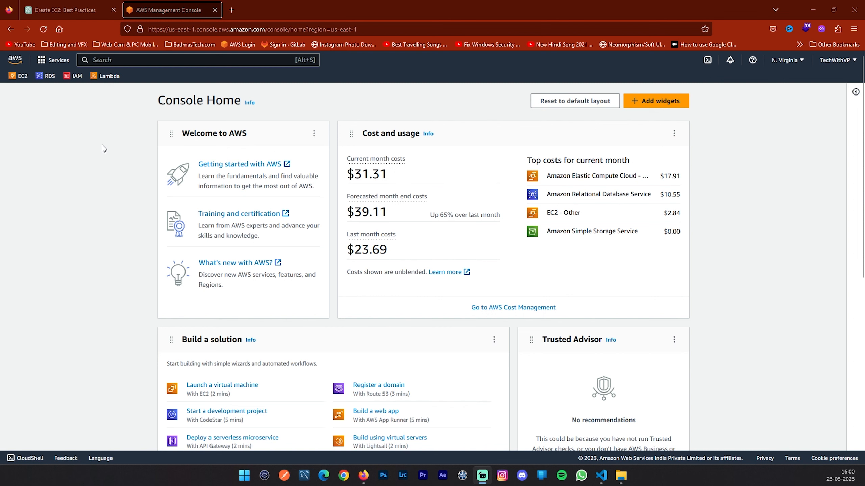
Find EC2 among the Compute services, and search the console for ec2.
left_click(46, 60)
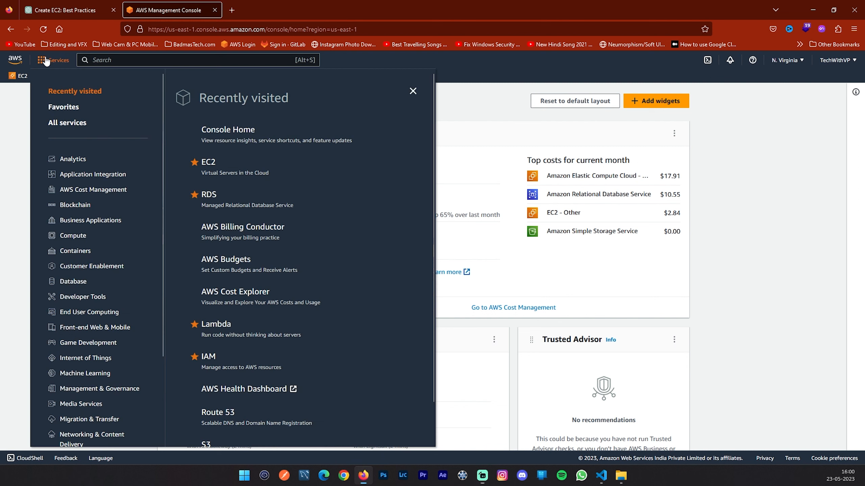
left_click(73, 236)
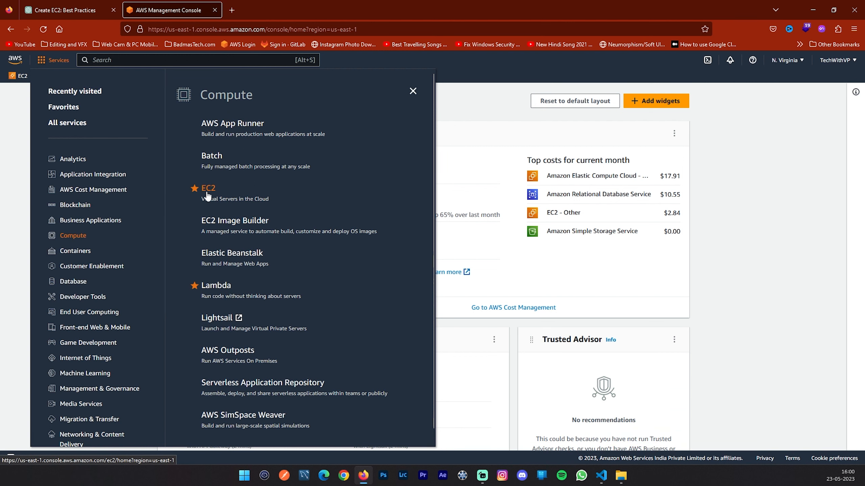
left_click(136, 68)
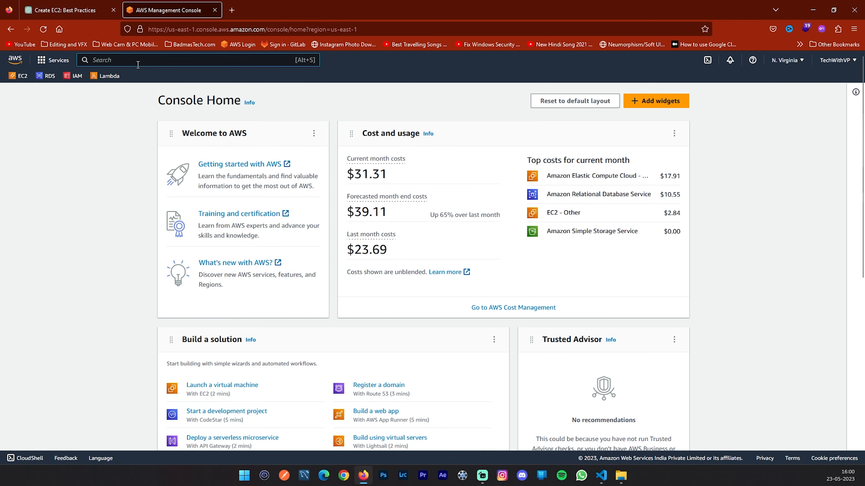
type("ec2")
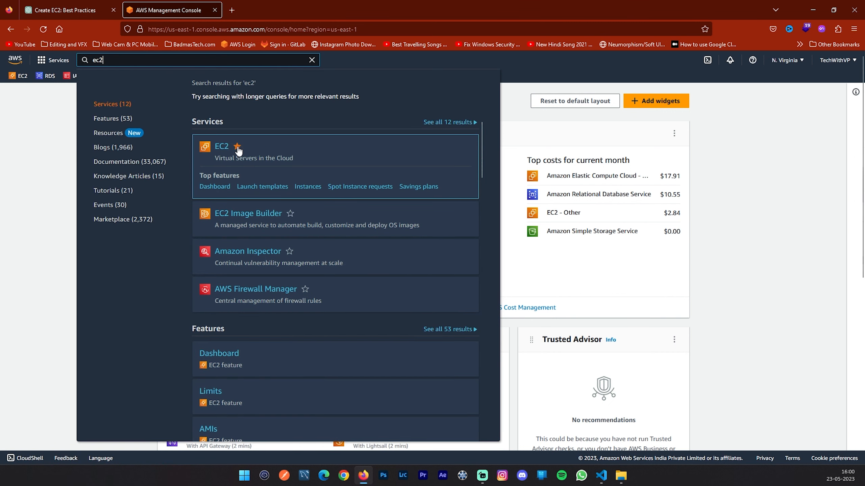
left_click(25, 97)
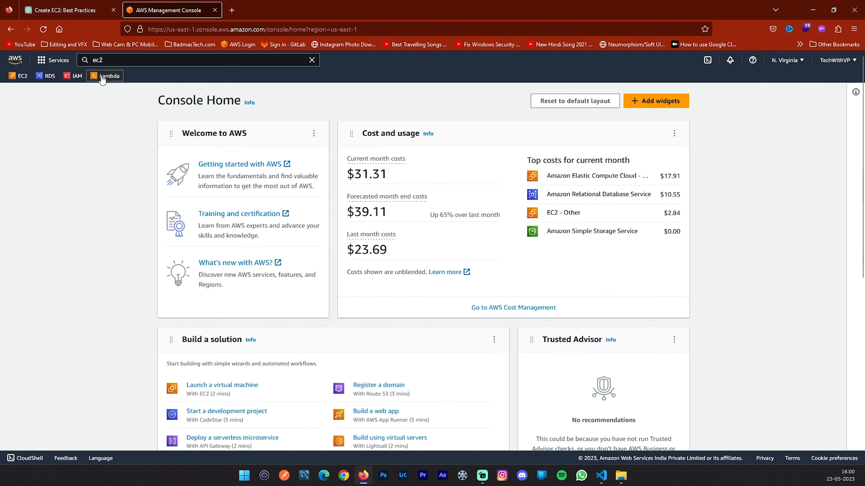
Open the EC2 dashboard and start launching a new instance without a template.
left_click(18, 78)
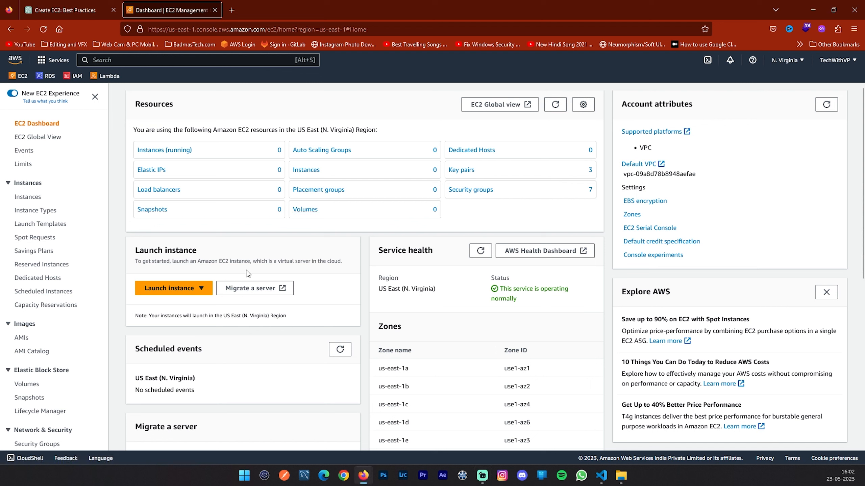
left_click(200, 289)
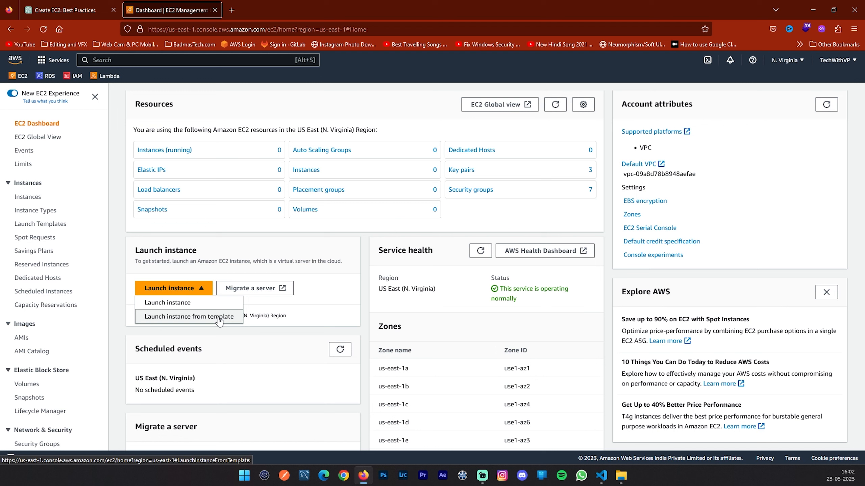
left_click(200, 303)
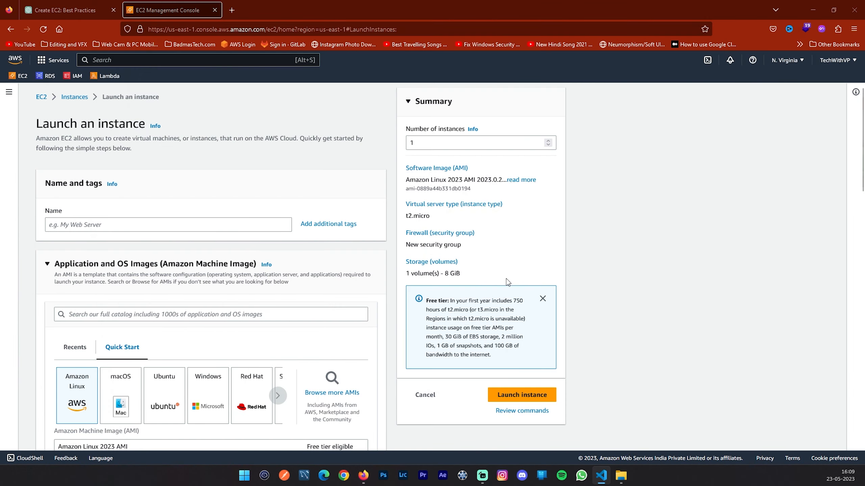
Collapse the Application and OS Images, Instance type, Key pair, Network settings and Configure storage sections of the launch form.
left_click(46, 265)
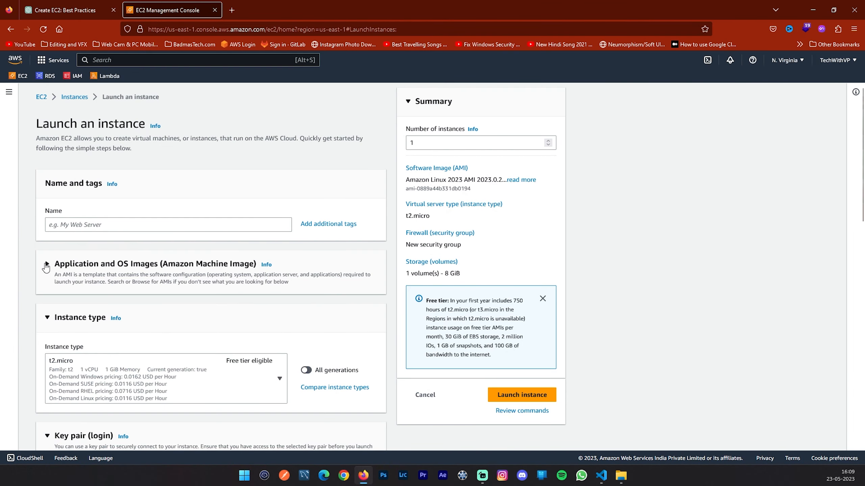
left_click(47, 318)
left_click(48, 356)
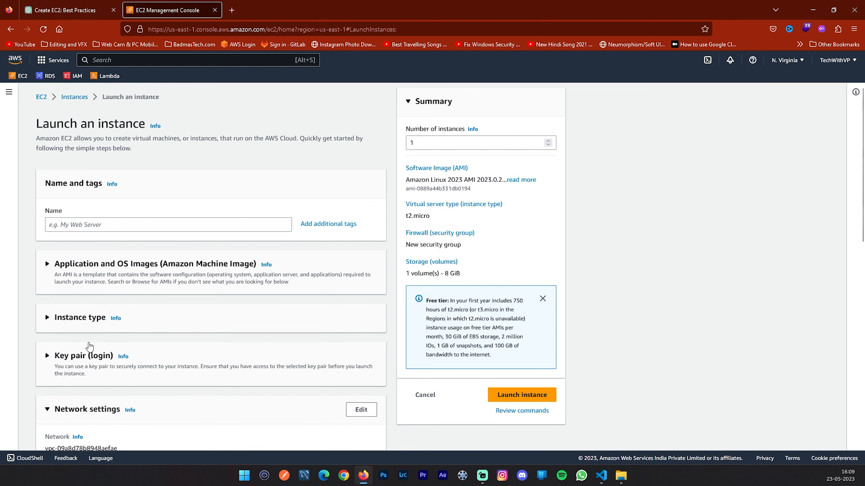
scroll(47, 307, "down", 5)
left_click(48, 224)
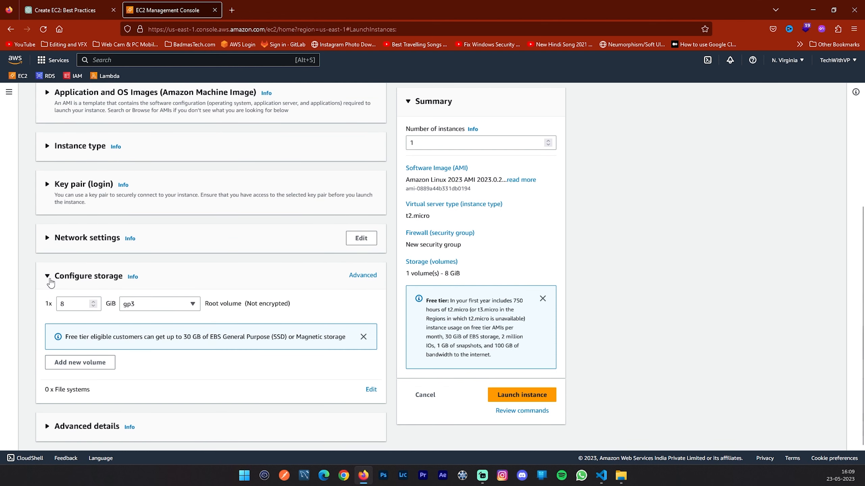
left_click(47, 277)
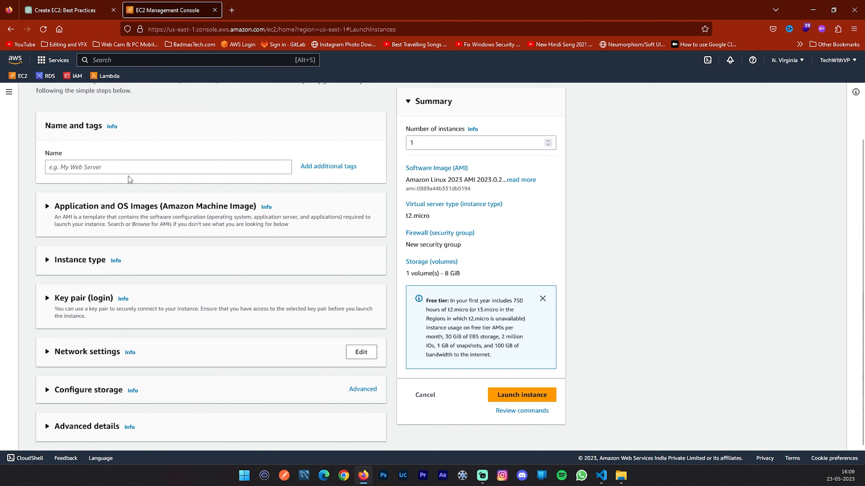
Examine the launch form's section headings, the free tier notice and the software image details in the summary.
left_click_drag(45, 126, 102, 123)
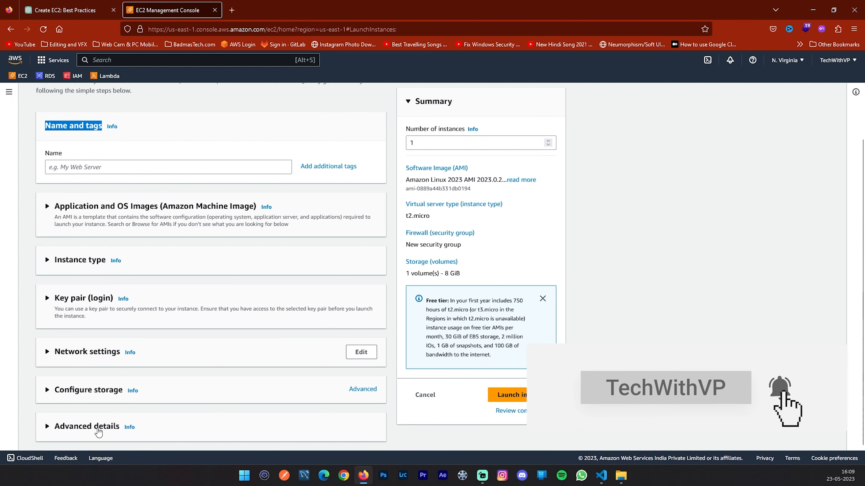
left_click_drag(498, 356, 424, 306)
left_click(458, 305)
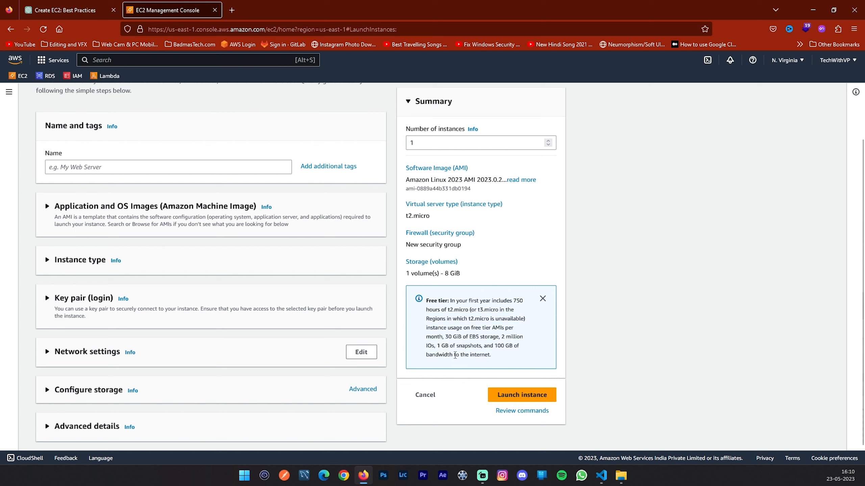
left_click_drag(489, 354, 423, 300)
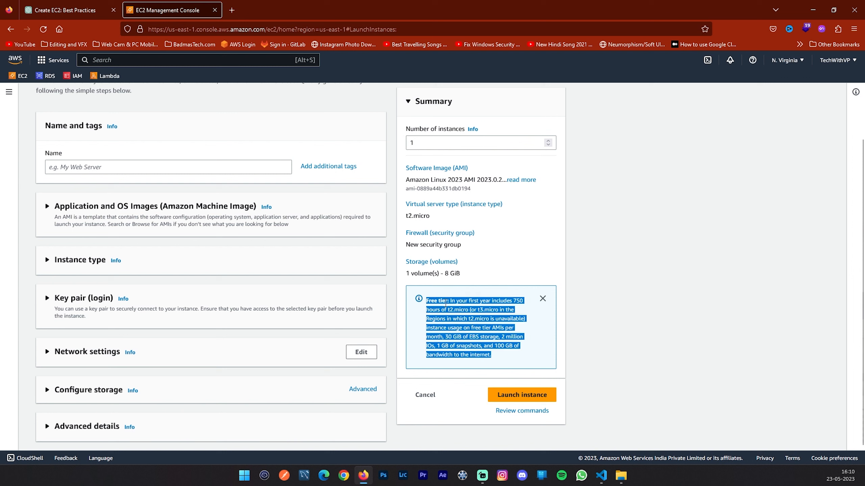
left_click(467, 307)
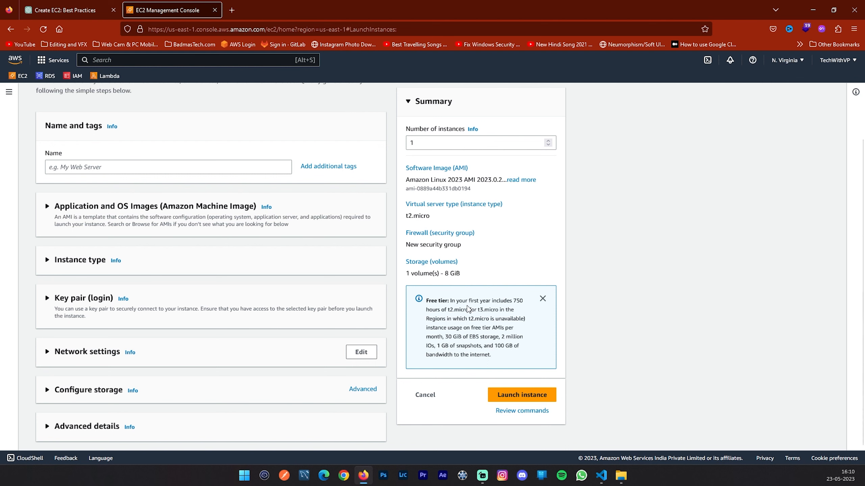
left_click_drag(502, 357, 423, 299)
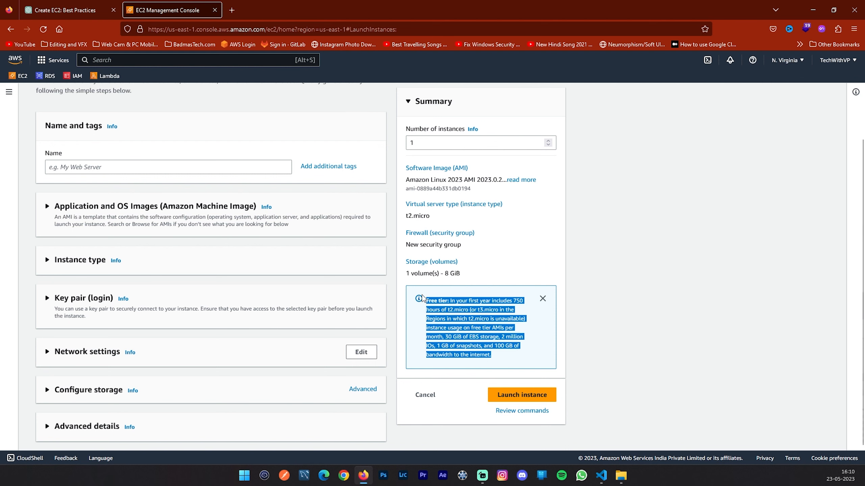
left_click(459, 318)
scroll(459, 318, "up", 2)
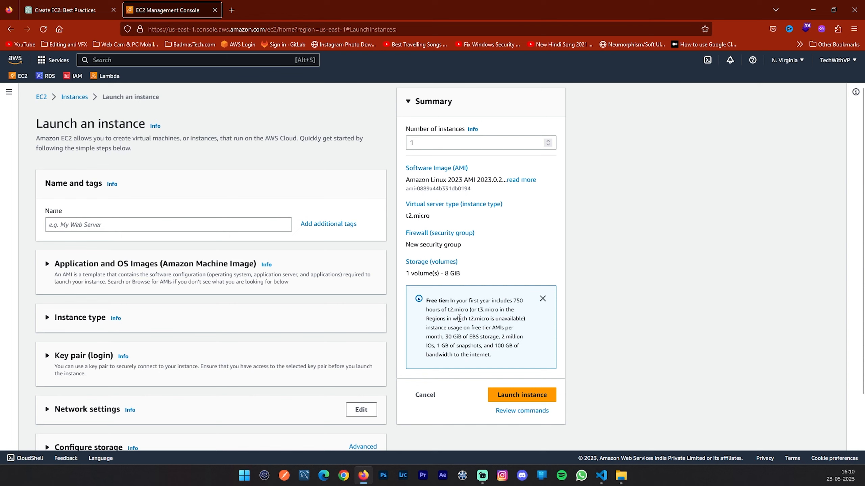
scroll(459, 318, "down", 2)
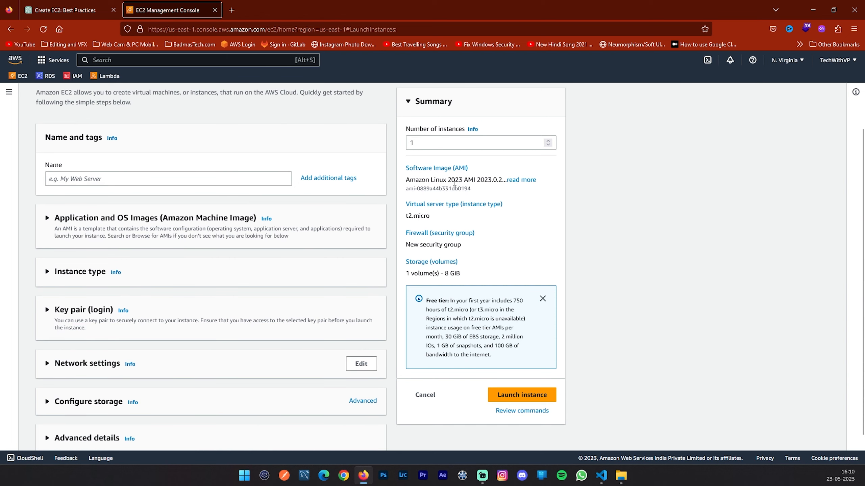
left_click_drag(480, 193, 407, 182)
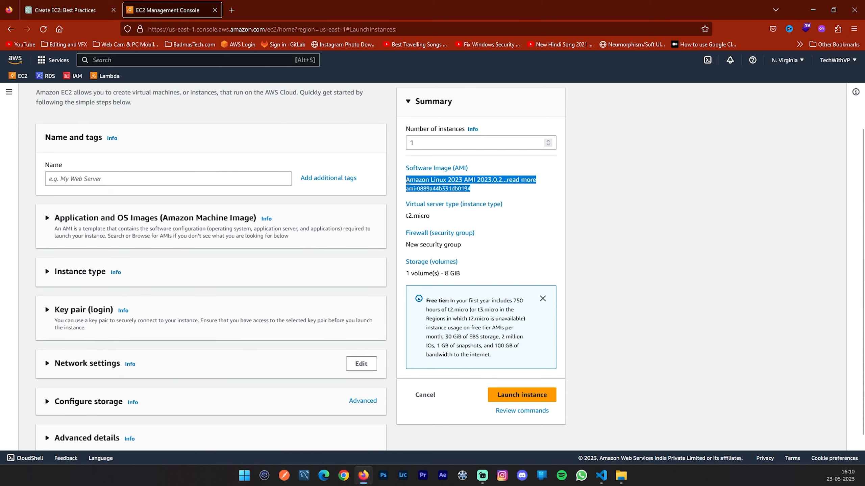
left_click(474, 191)
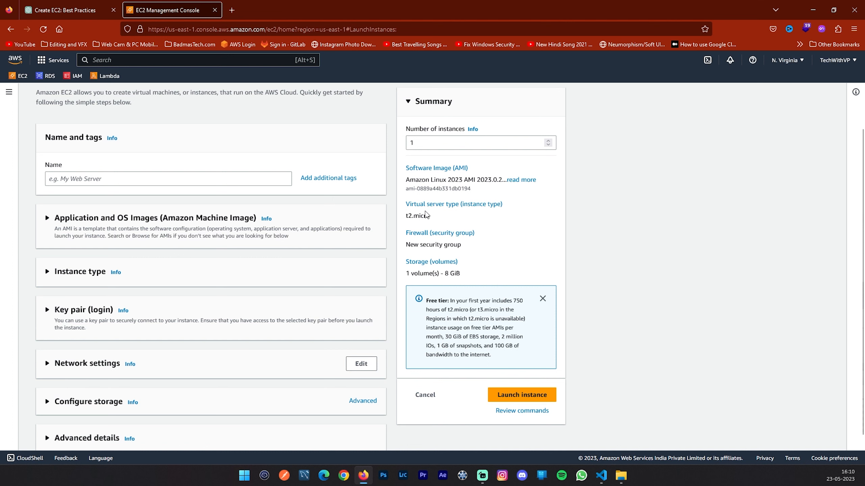
Name the instance "Demo - EC2".
scroll(267, 193, "up", 2)
left_click(118, 226)
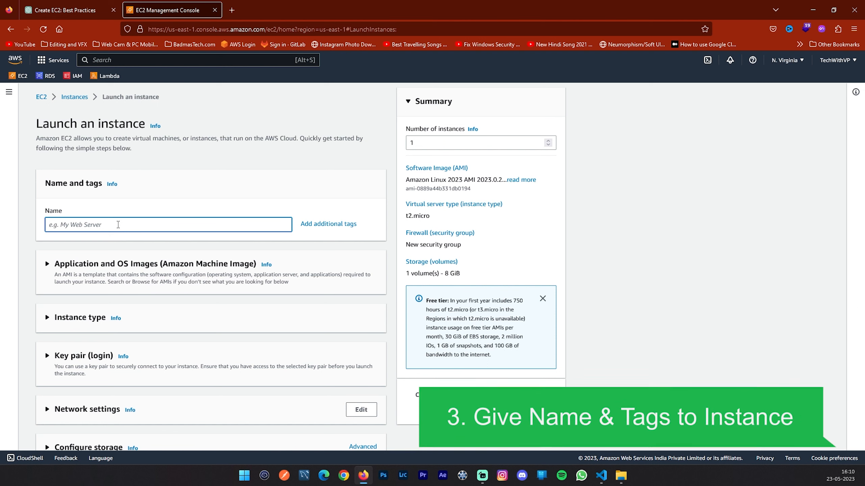
type("Demo - EC2")
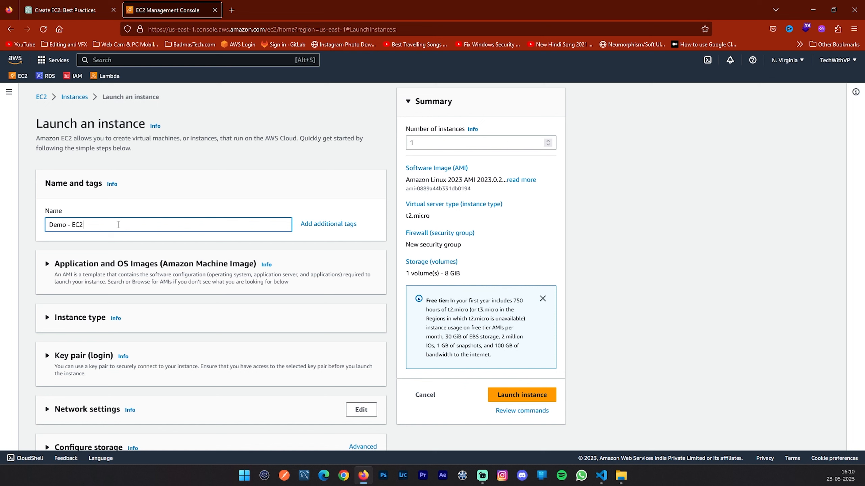
left_click_drag(85, 225, 48, 226)
left_click(126, 208)
left_click_drag(92, 224, 46, 225)
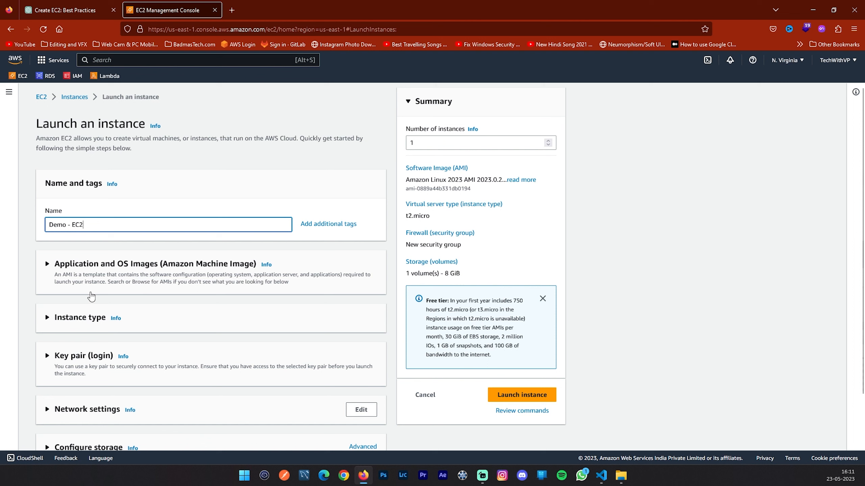
Expand the Application and OS Images section, look through the quick start operating systems and select Ubuntu.
left_click(55, 265)
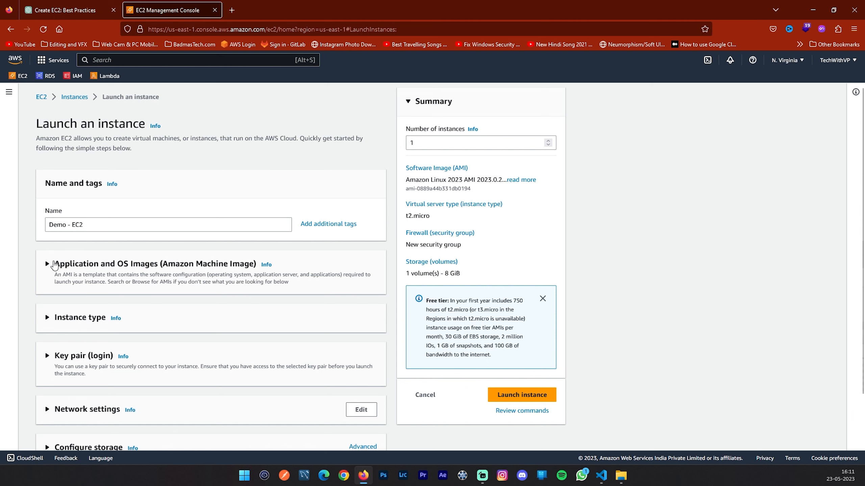
left_click(54, 265)
scroll(123, 258, "down", 3)
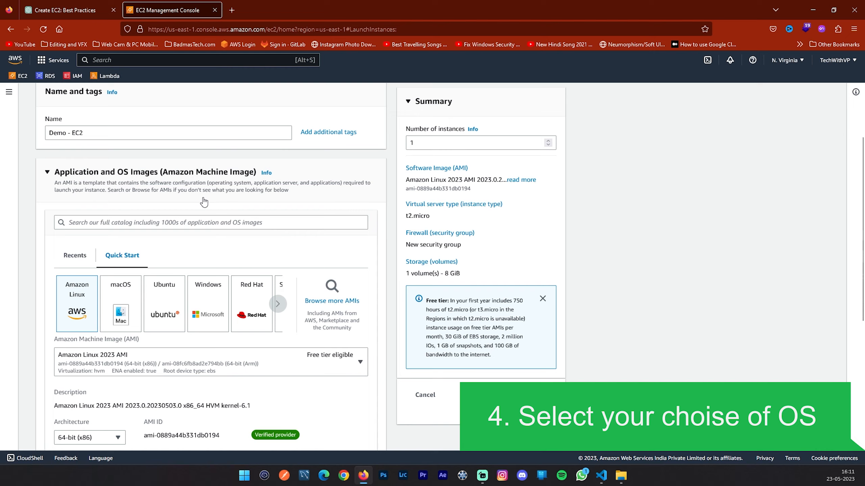
scroll(203, 202, "down", 3)
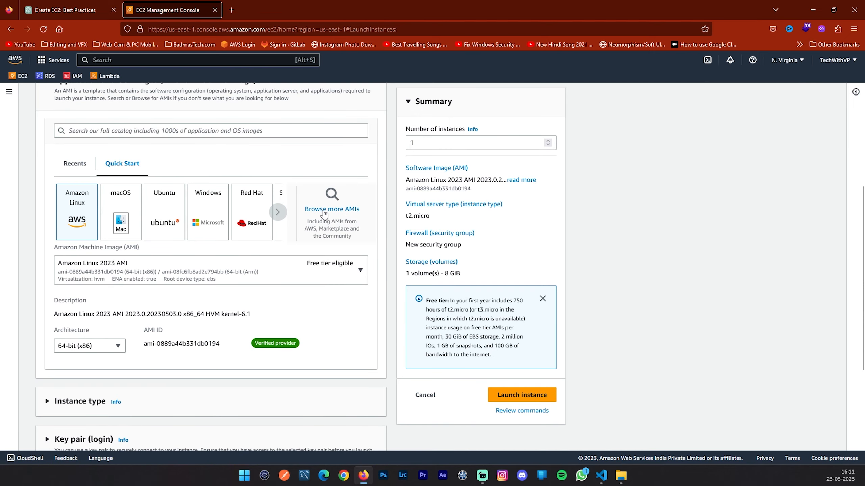
left_click(274, 212)
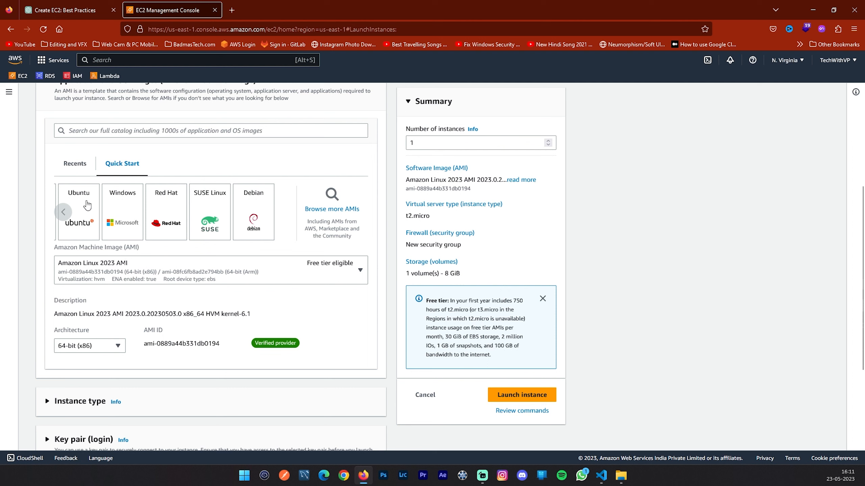
double_click(62, 213)
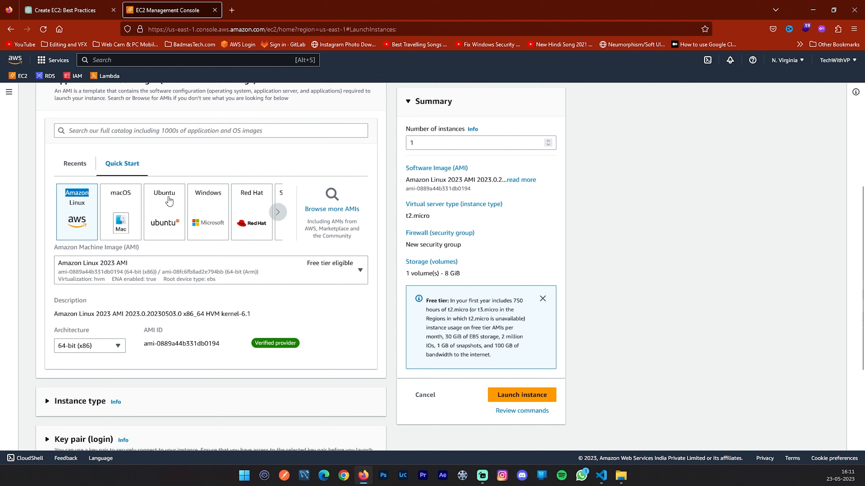
left_click(162, 213)
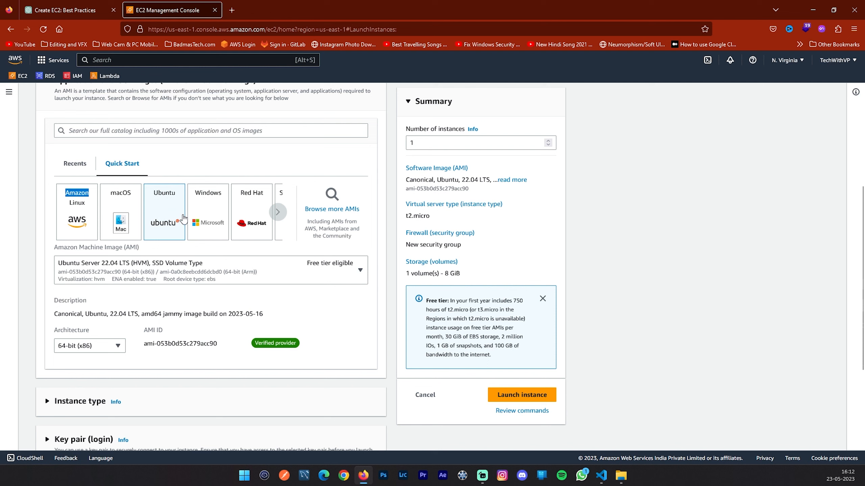
Keep Ubuntu Server 22.04 LTS (HVM), SSD Volume Type as the machine image and choose the 64-bit (x86) architecture.
left_click(107, 267)
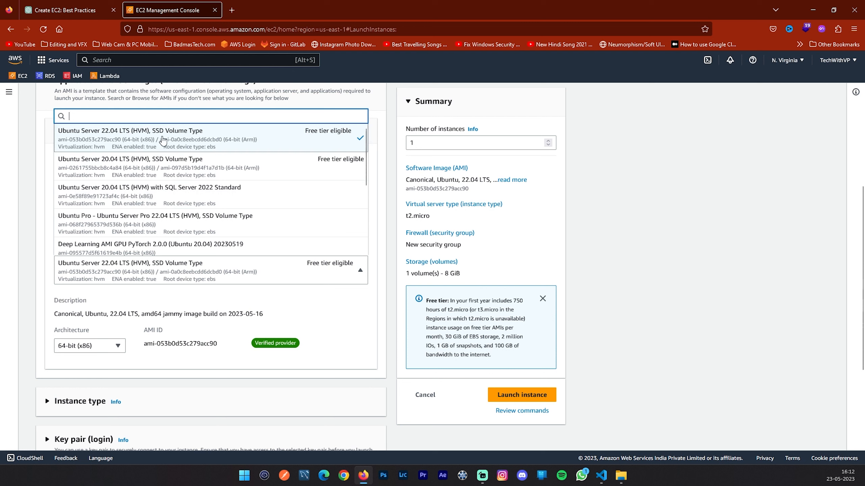
left_click(36, 160)
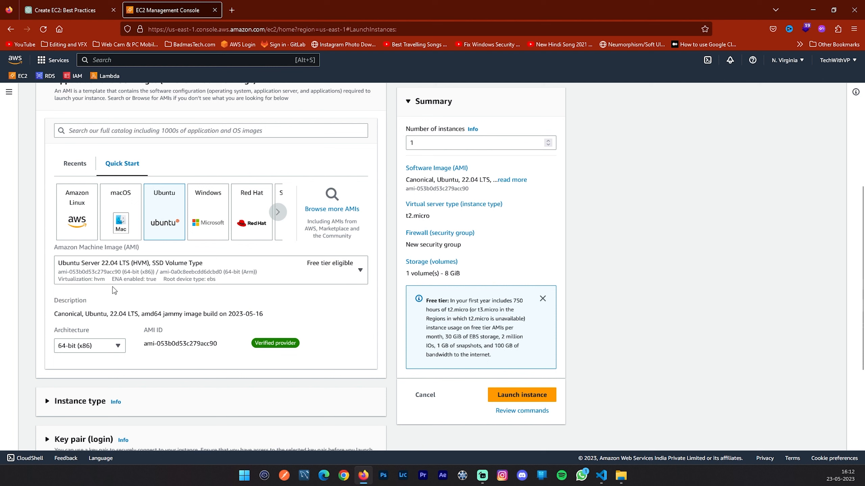
left_click(97, 347)
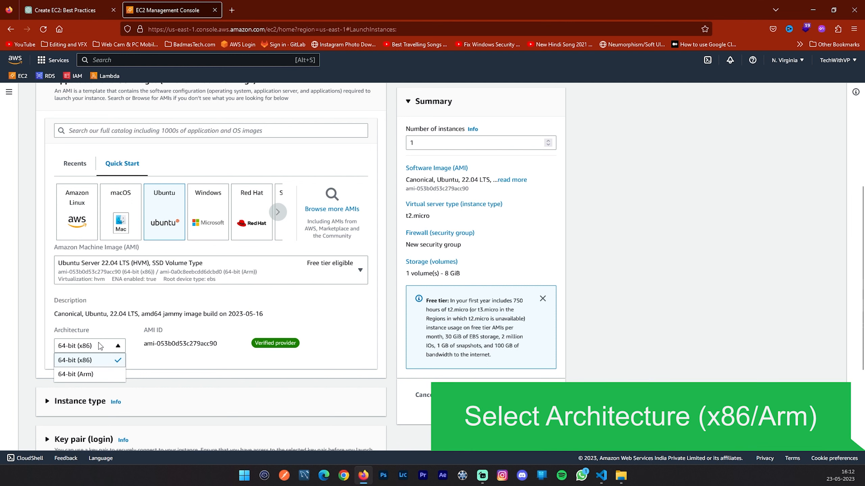
left_click(86, 358)
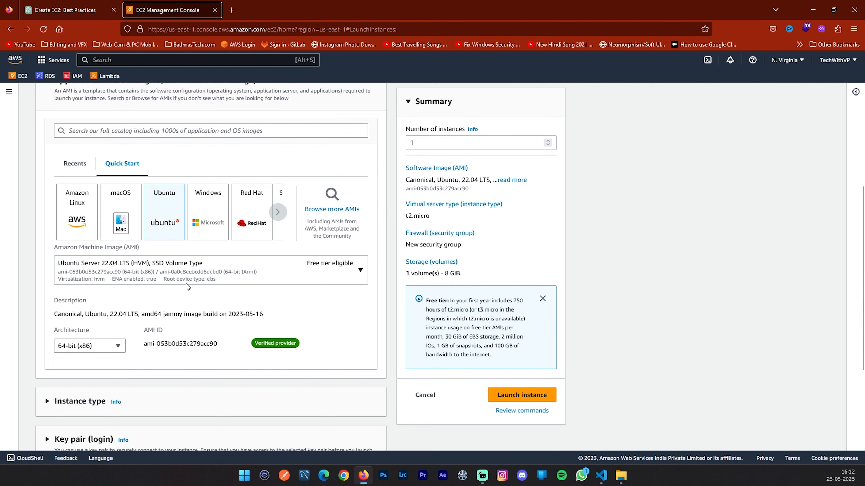
scroll(186, 284, "down", 2)
scroll(185, 283, "up", 5)
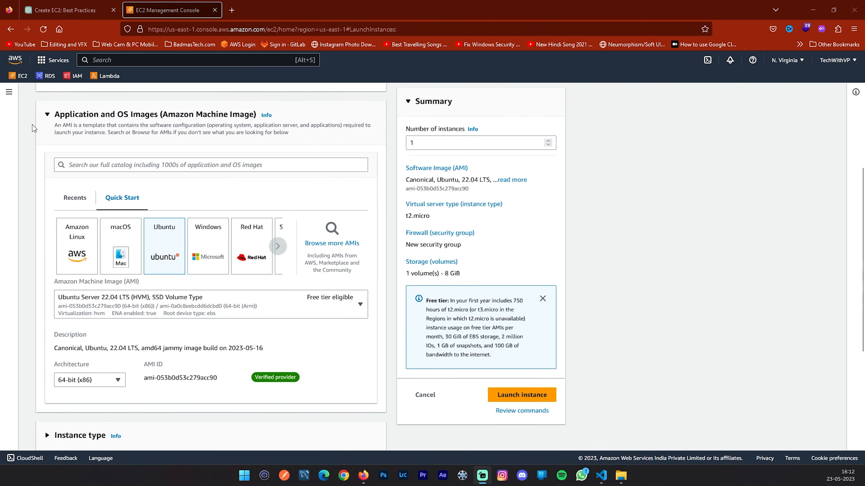
Collapse the Application and OS Images section and expand the Instance type section.
left_click(47, 115)
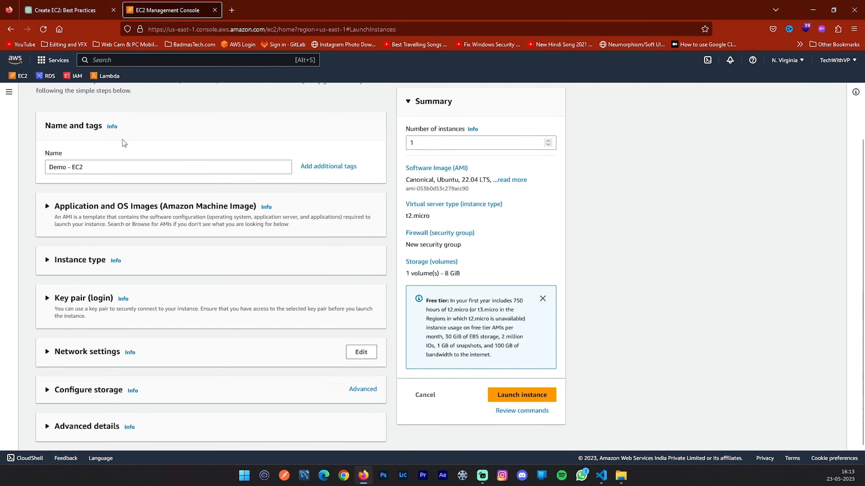
left_click(56, 261)
scroll(164, 233, "down", 2)
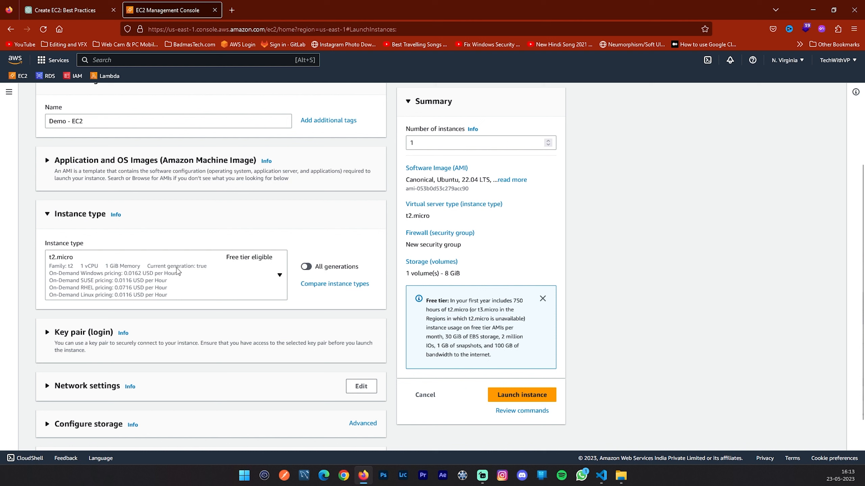
Examine the vCPU, memory and on-demand pricing of the t3, c4 and c5 types in the instance type list.
left_click(154, 271)
left_click(155, 272)
left_click(181, 276)
scroll(130, 170, "down", 10)
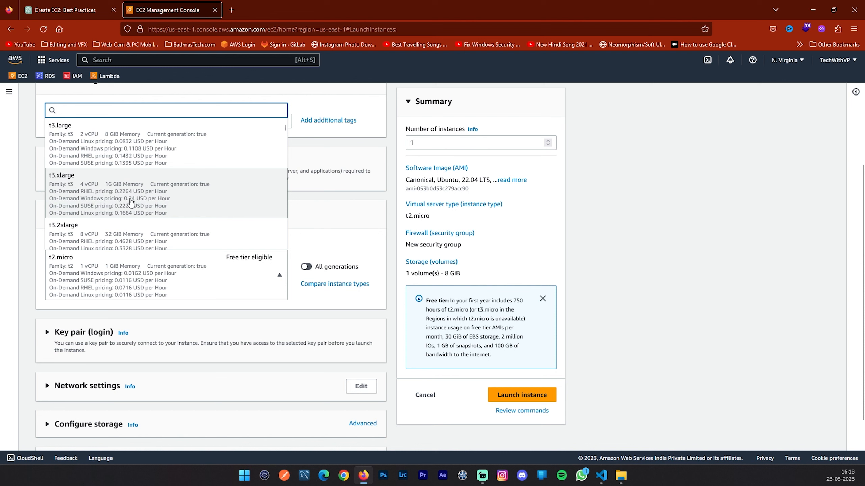
scroll(114, 238, "down", 2)
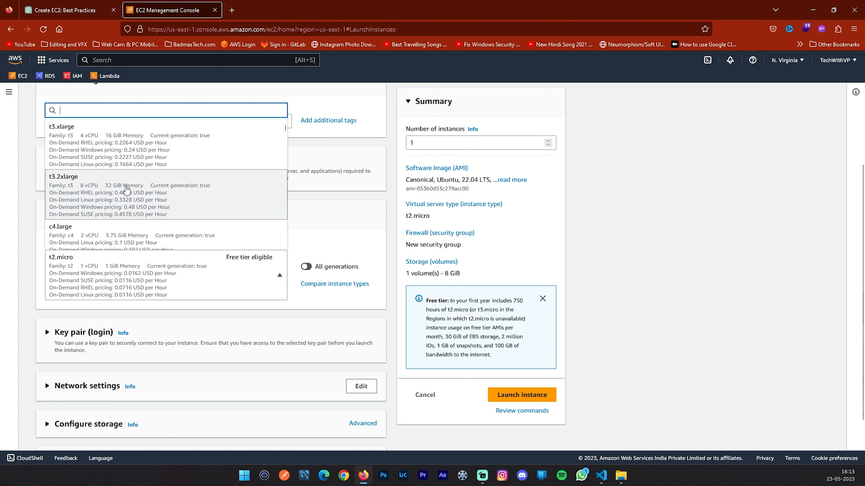
scroll(178, 193, "down", 2)
scroll(179, 195, "down", 2)
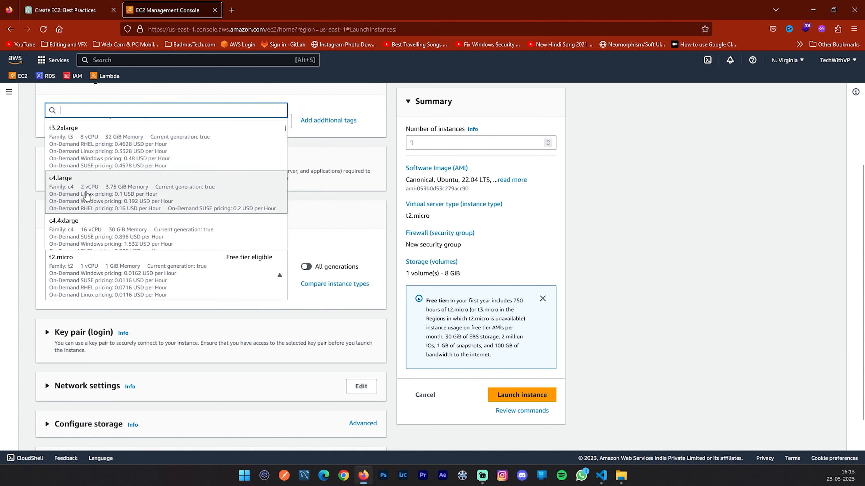
scroll(157, 190, "down", 2)
scroll(156, 190, "down", 1)
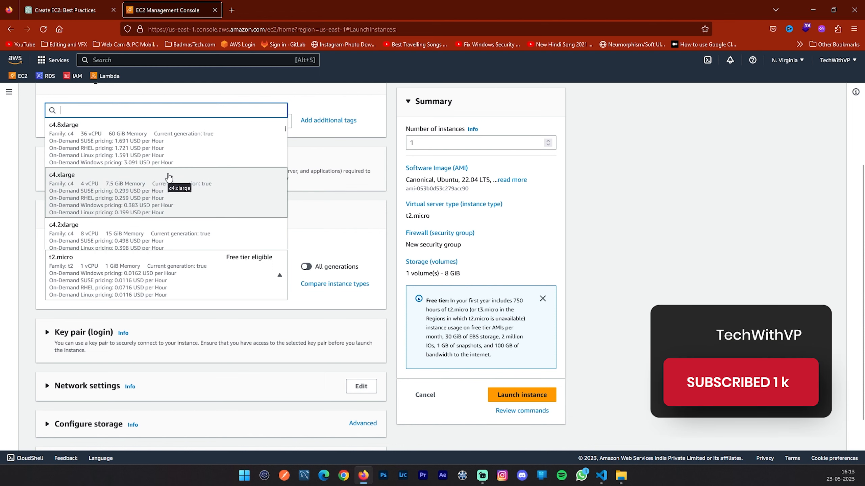
scroll(170, 176, "down", 4)
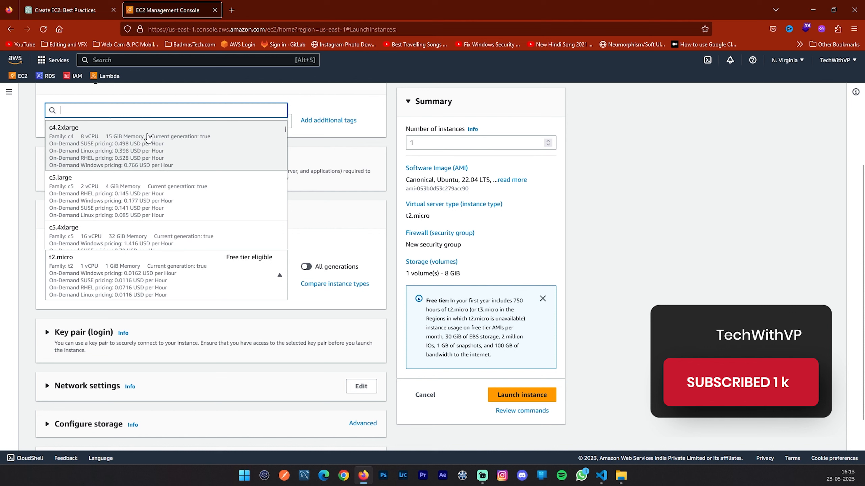
scroll(182, 146, "down", 3)
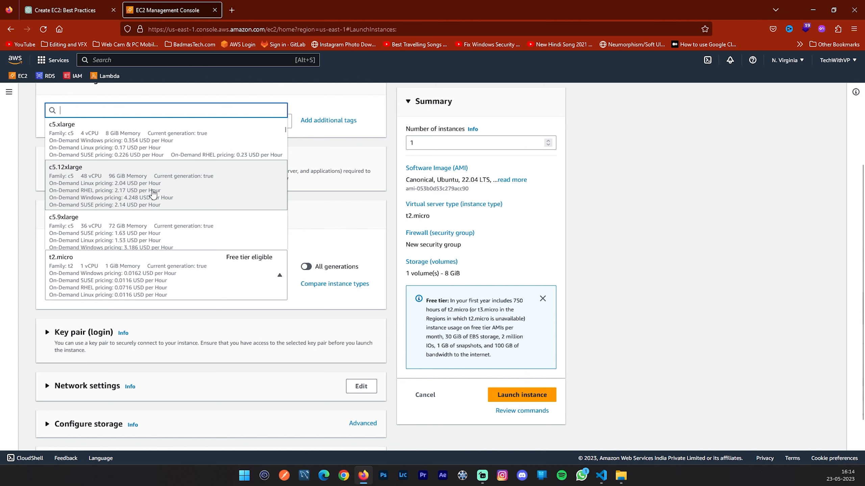
scroll(156, 201, "down", 3)
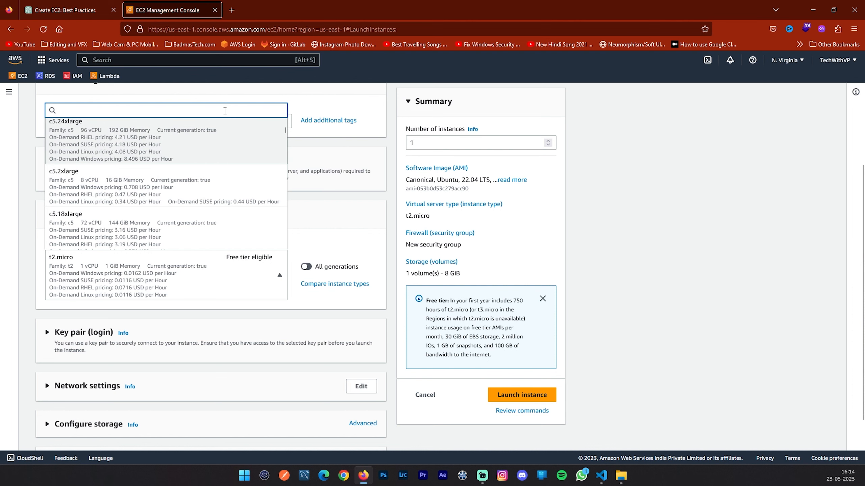
scroll(225, 111, "up", 3)
scroll(197, 184, "down", 3)
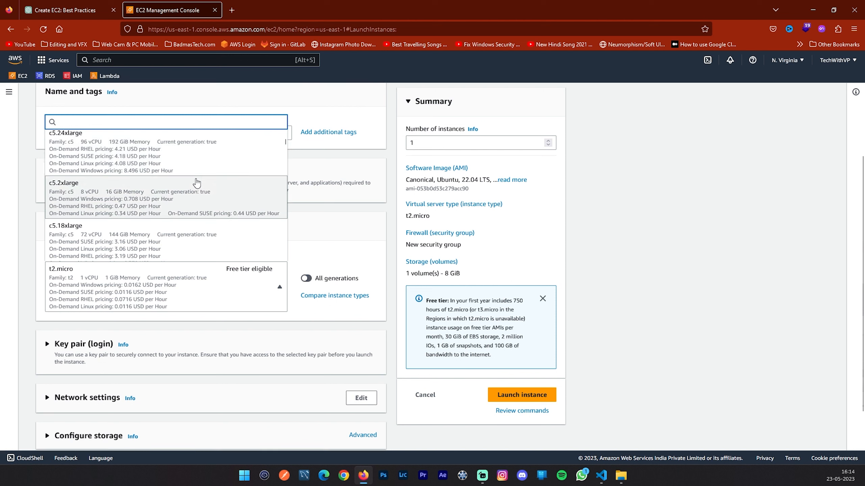
scroll(190, 180, "up", 2)
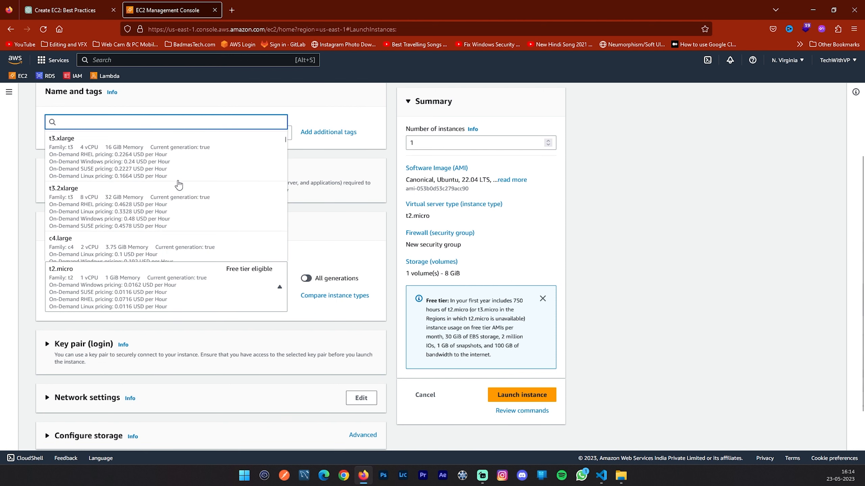
Keep t2.micro as the instance type and collapse the Instance type section.
left_click(136, 292)
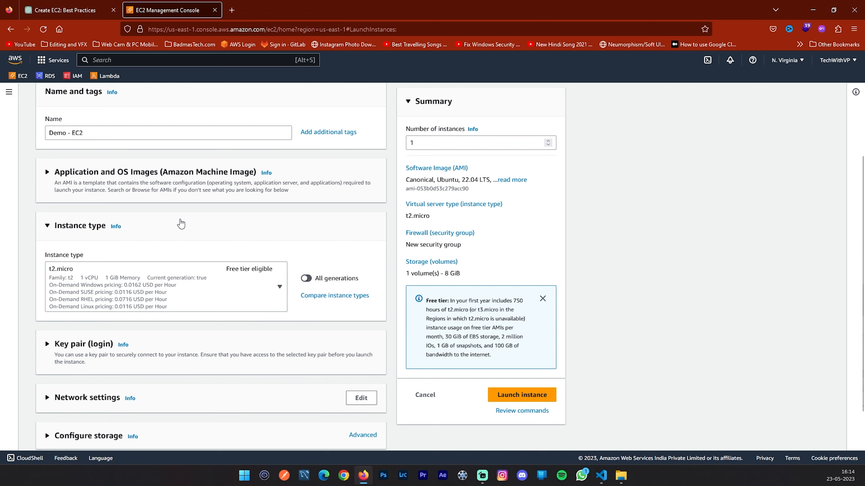
scroll(182, 223, "down", 1)
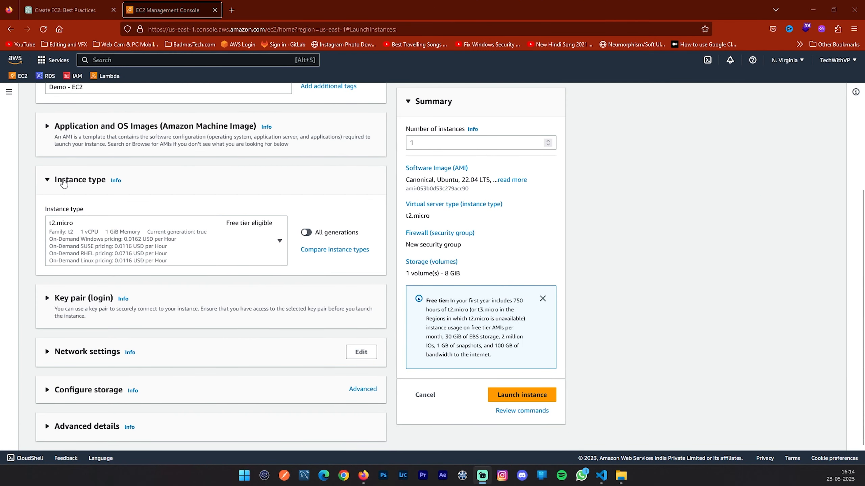
left_click(78, 175)
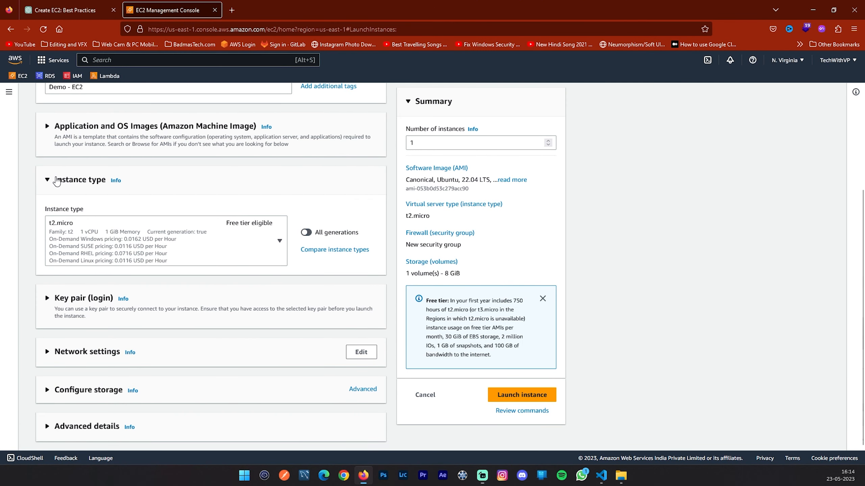
Expand the Key pair (login) section and look through the existing key pairs without choosing one.
left_click(47, 297)
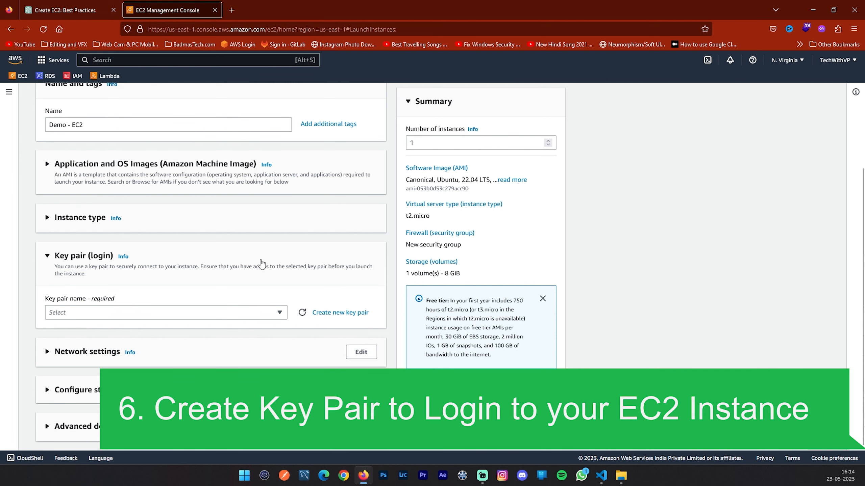
left_click(185, 313)
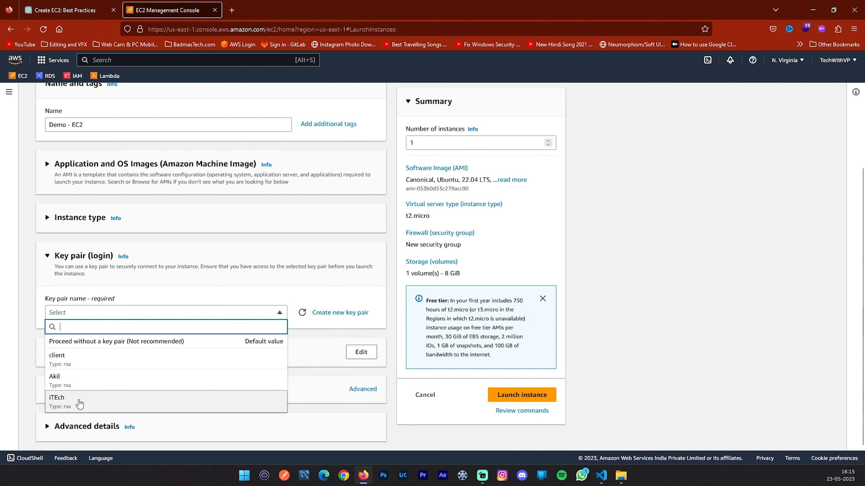
left_click(331, 291)
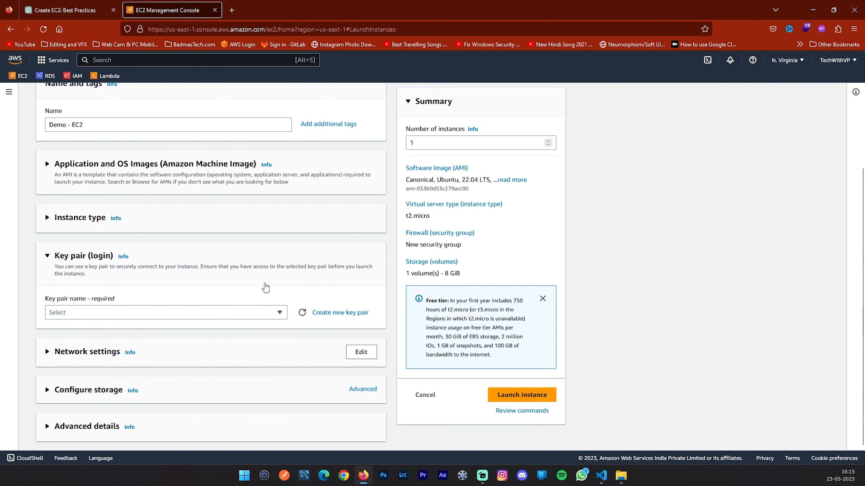
Create an RSA key pair named "Demo - EC2" with the .pem private key file format.
left_click(329, 313)
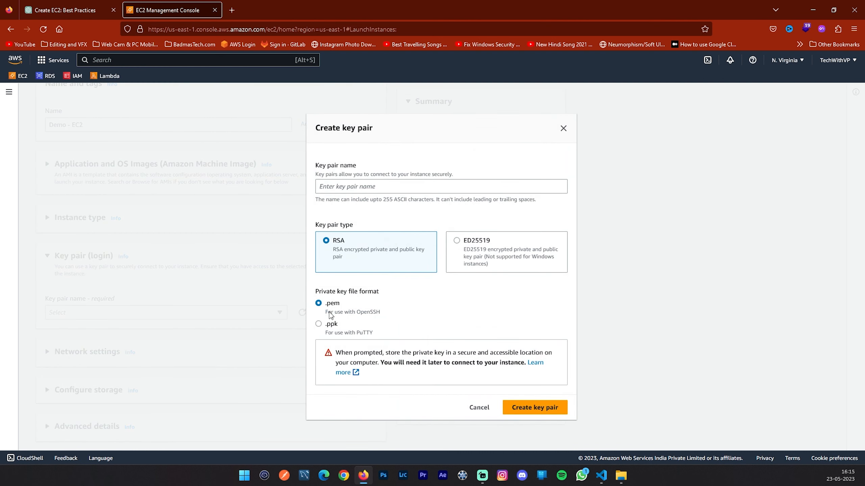
left_click(359, 189)
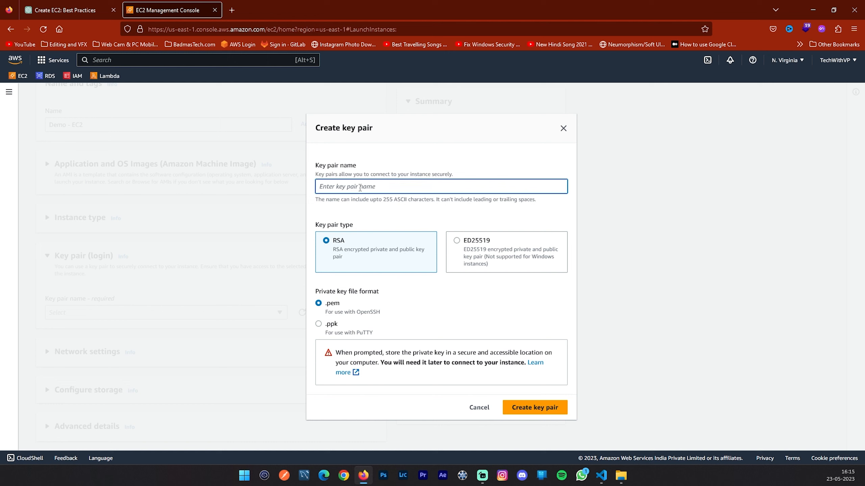
type("Demo - EC2")
left_click_drag(379, 190, 318, 187)
left_click(362, 187)
left_click(463, 243)
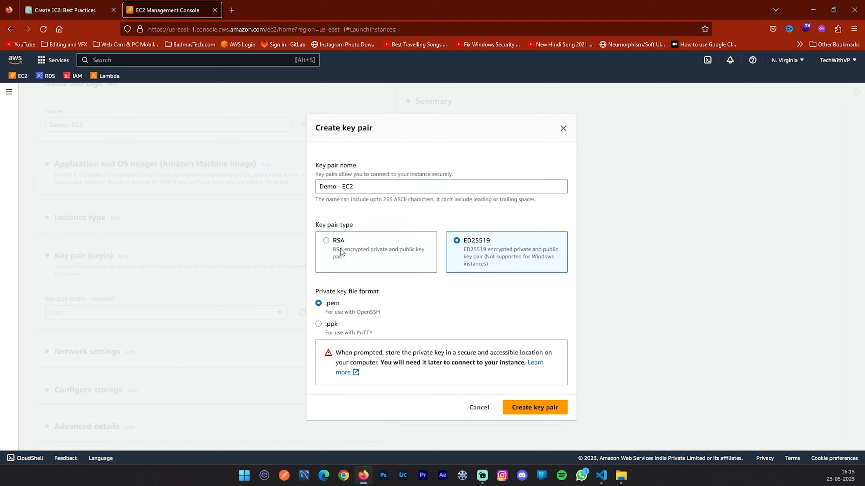
left_click(326, 241)
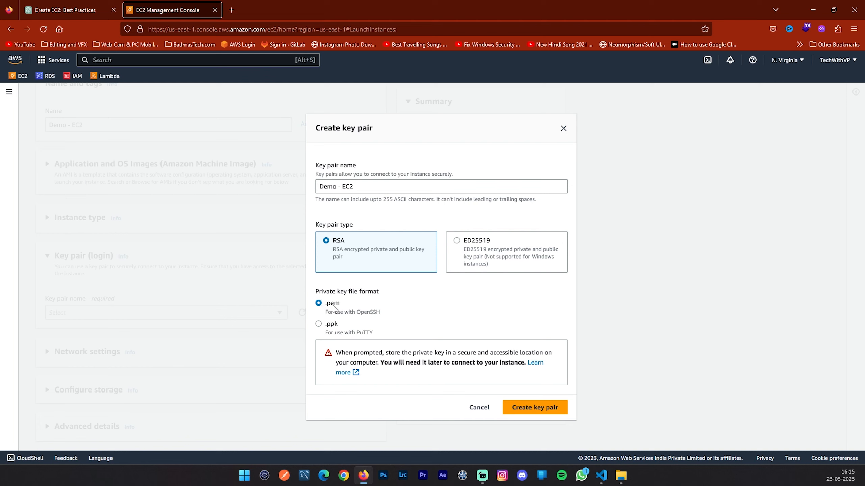
left_click(541, 408)
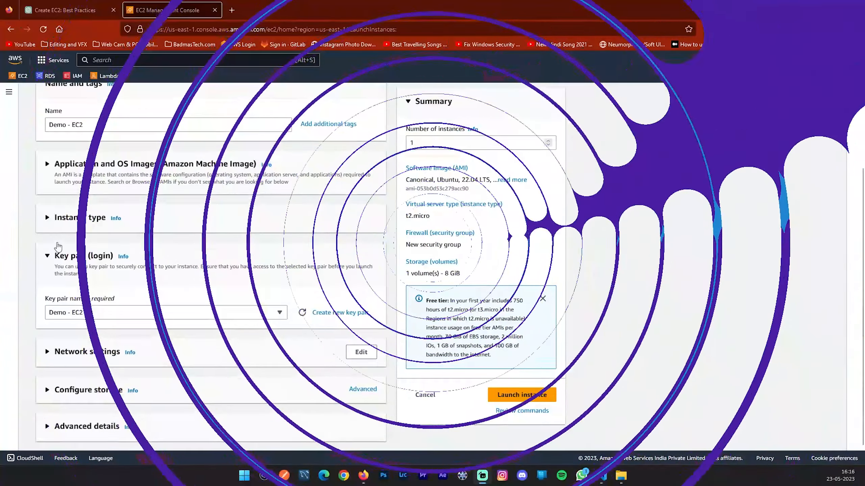
Collapse the Key pair (login) section and expand the Network settings section.
left_click(46, 256)
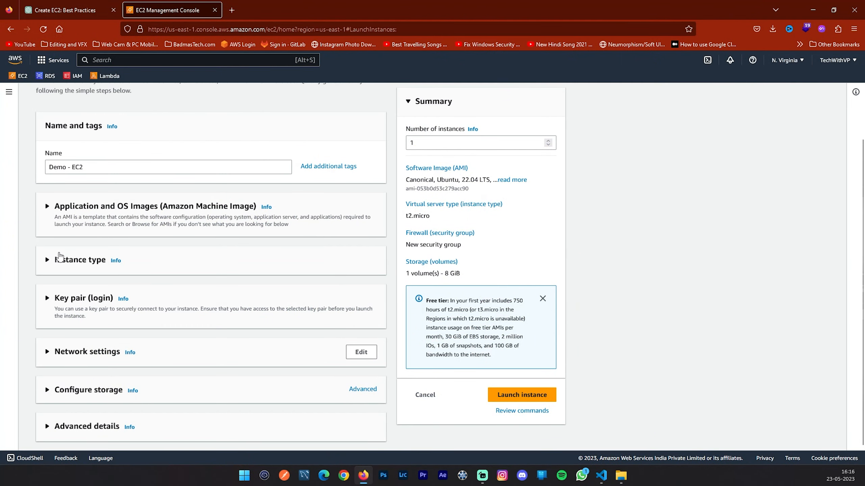
left_click(47, 353)
scroll(205, 289, "down", 5)
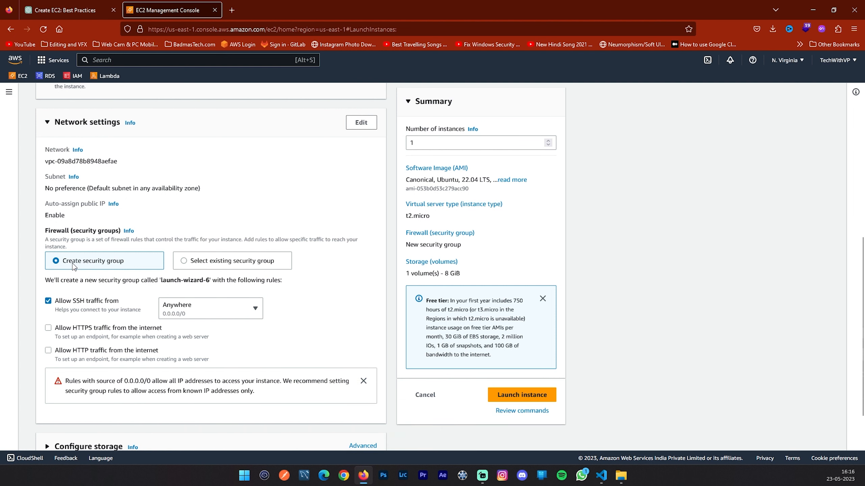
Look through the existing security groups and return to the Create security group option.
left_click(194, 263)
left_click(150, 341)
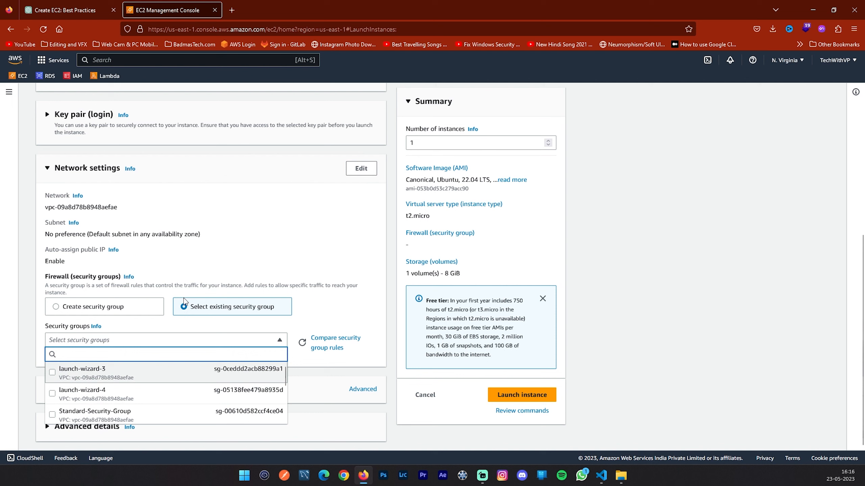
left_click(57, 307)
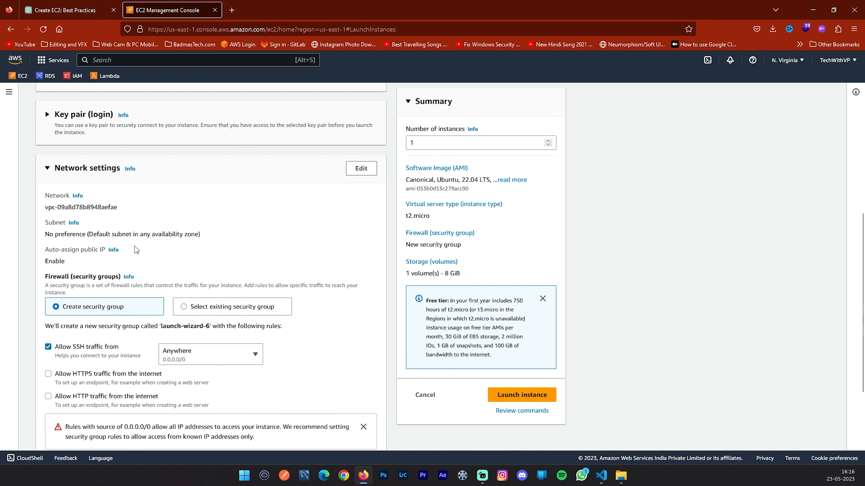
Allow HTTPS and HTTP traffic from the internet, keep SSH traffic allowed from Anywhere, and dismiss the 0.0.0.0/0 source warning.
scroll(49, 320, "down", 2)
left_click(48, 328)
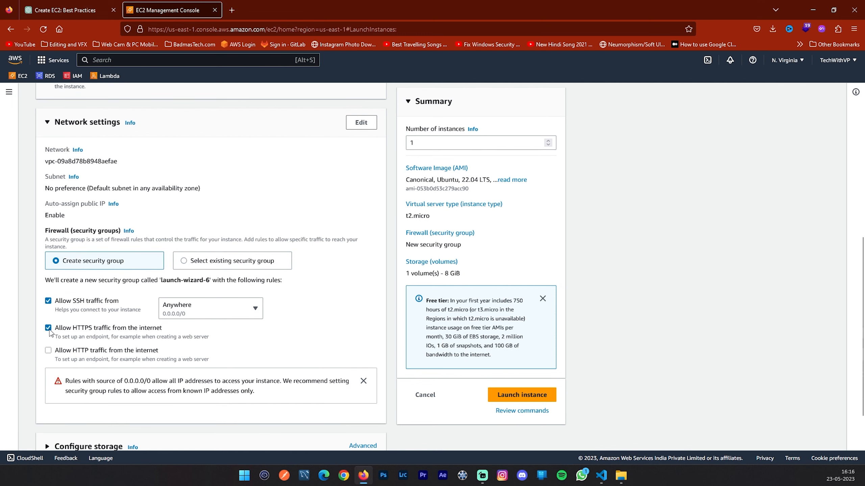
left_click(49, 350)
left_click(193, 308)
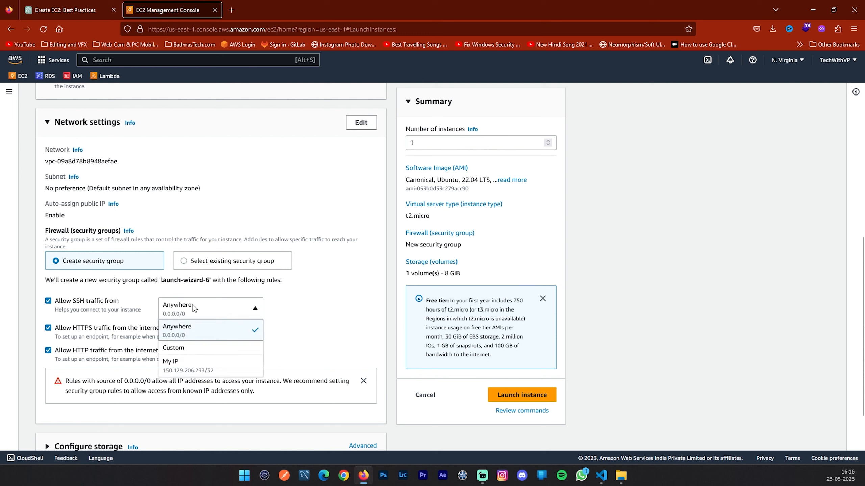
left_click(99, 305)
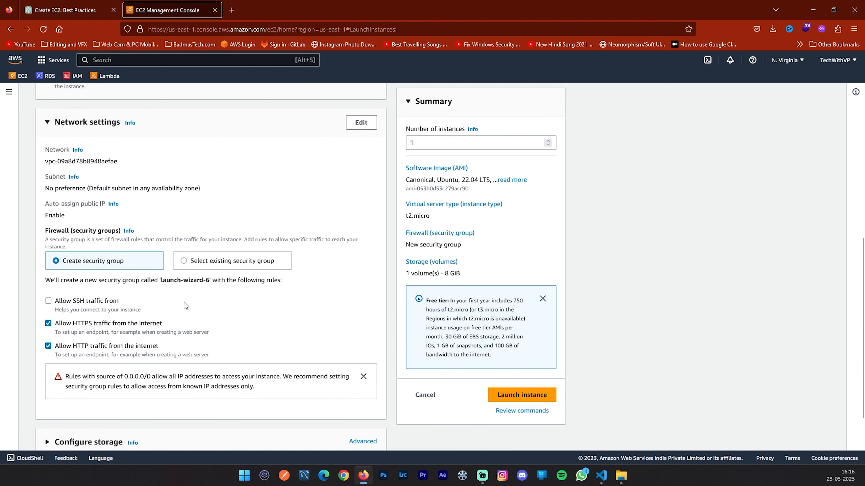
left_click(92, 302)
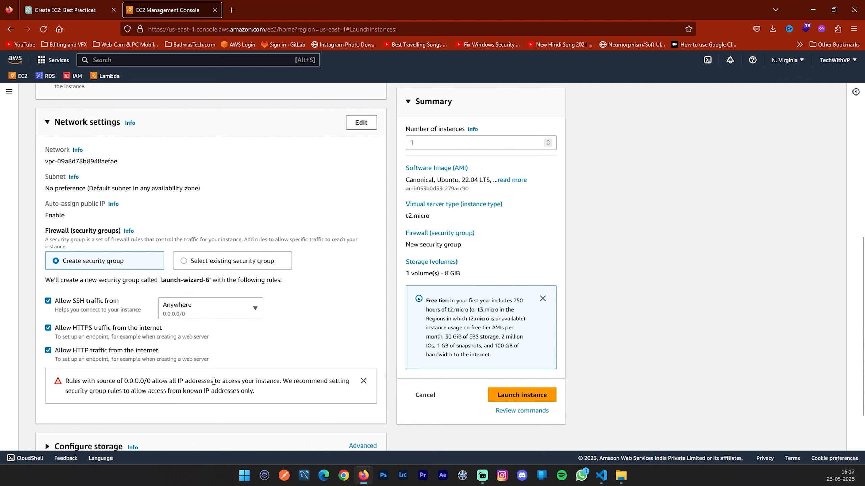
left_click(363, 381)
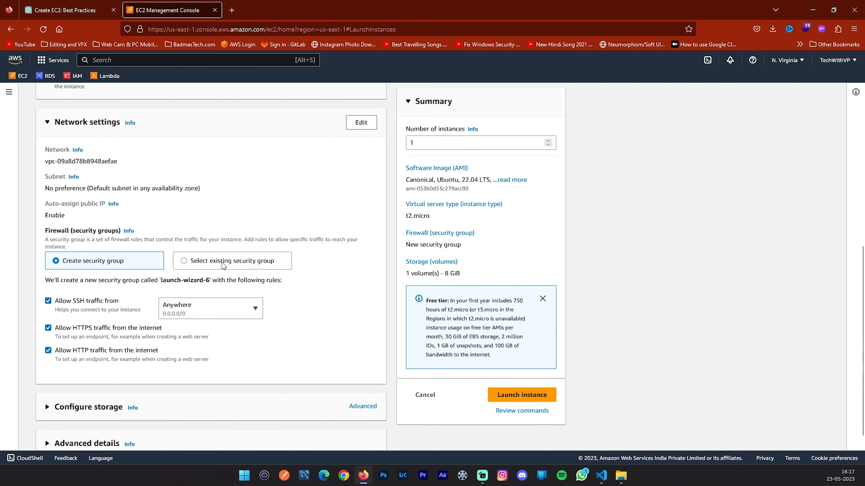
Try the Custom source for SSH traffic, look through its CIDR block suggestions, and return the source to Anywhere.
left_click(197, 309)
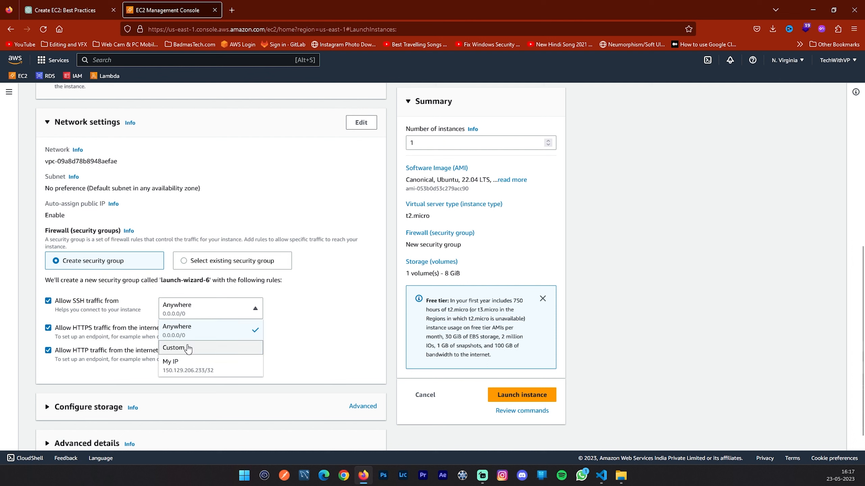
left_click(190, 348)
left_click(189, 305)
left_click(189, 305)
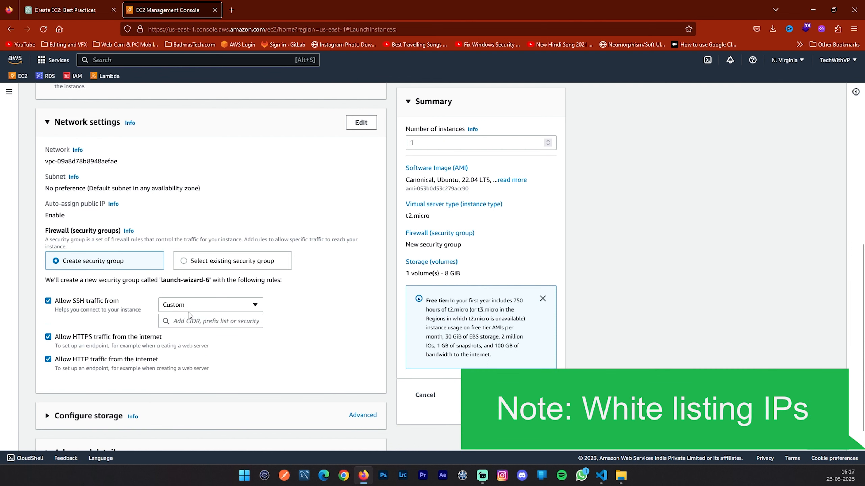
left_click(188, 321)
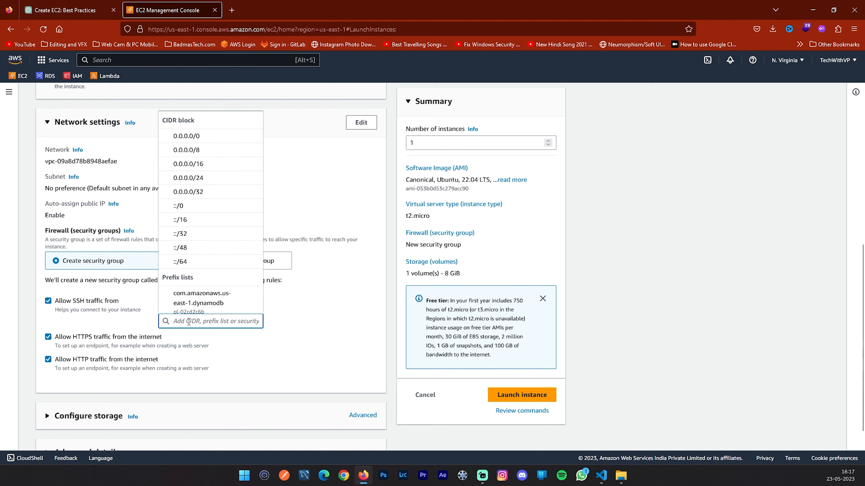
left_click(320, 324)
left_click(201, 307)
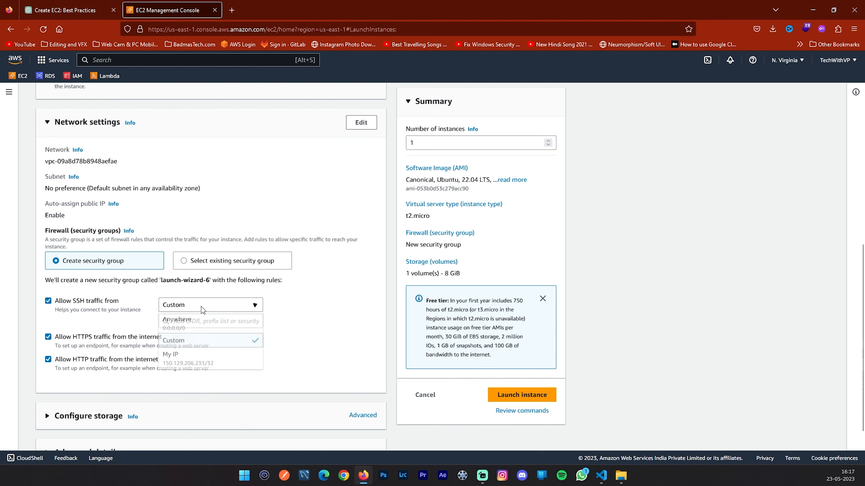
left_click(193, 327)
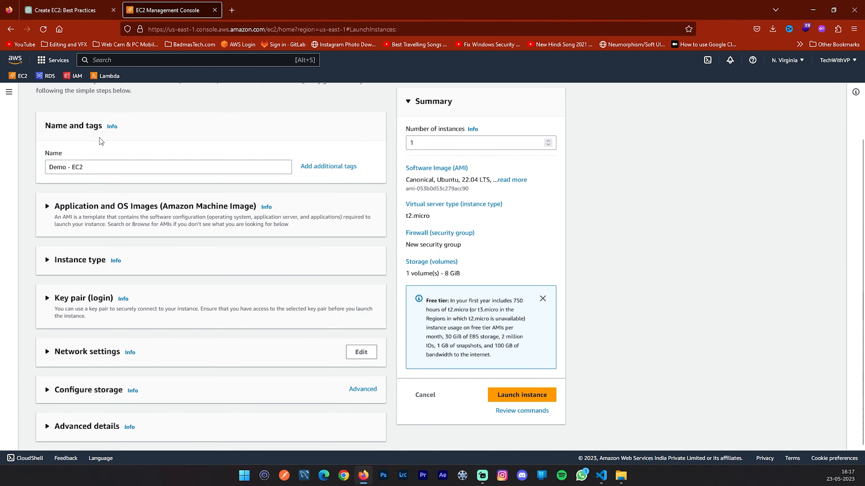
Expand the Configure storage section and dismiss its free tier notice.
left_click(68, 389)
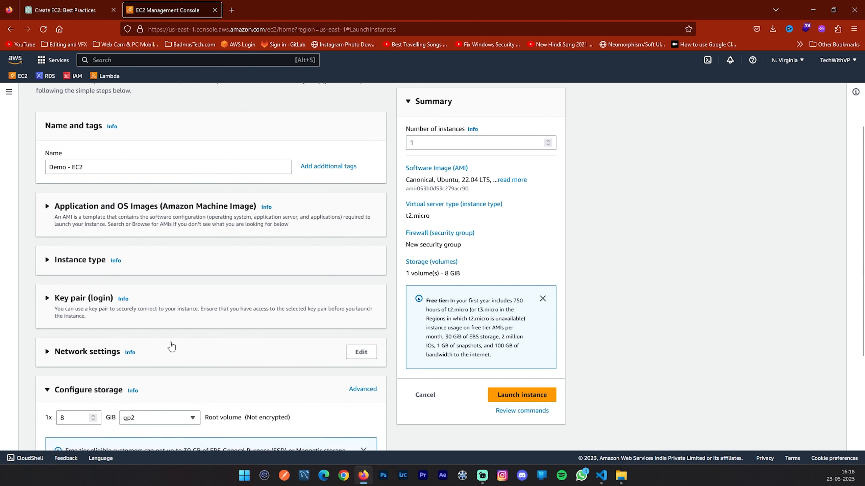
scroll(170, 347, "down", 4)
left_click(363, 317)
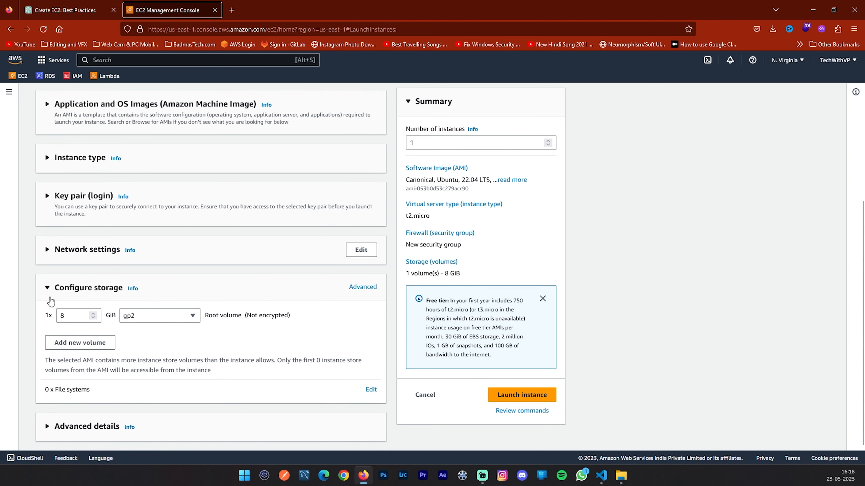
Look through the volume types available for the root volume, leaving gp2 selected.
double_click(74, 317)
left_click(147, 316)
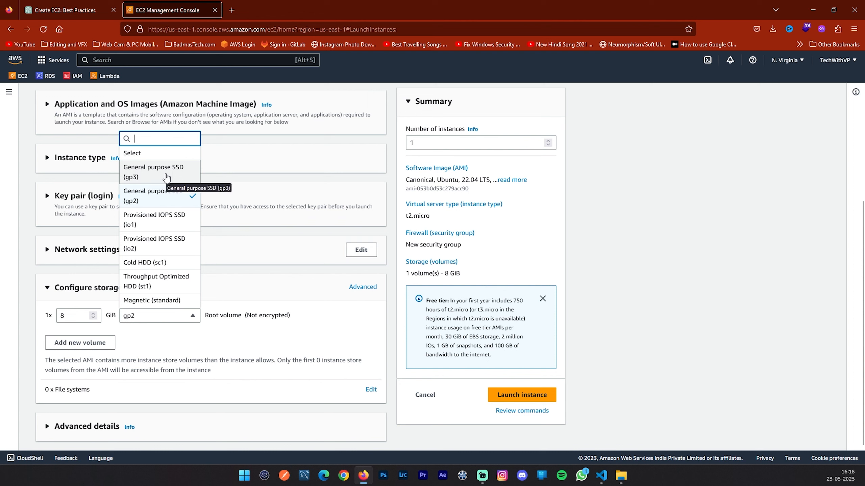
left_click(162, 345)
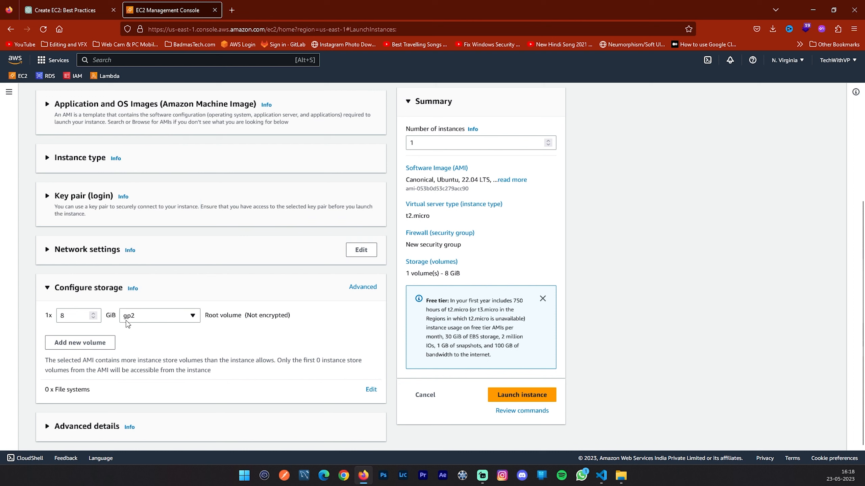
Check the free tier EBS storage allowance and set the root volume size to 10 GiB.
double_click(70, 316)
left_click(79, 316)
double_click(76, 315)
left_click_drag(445, 339, 502, 339)
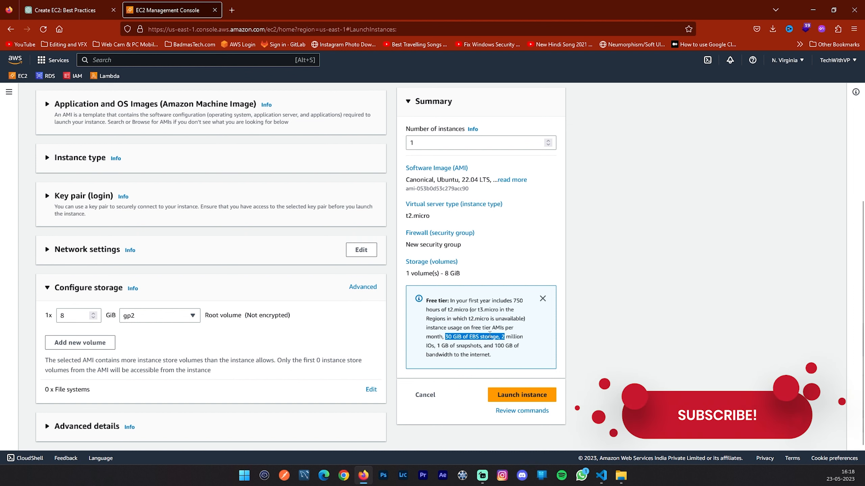
double_click(78, 316)
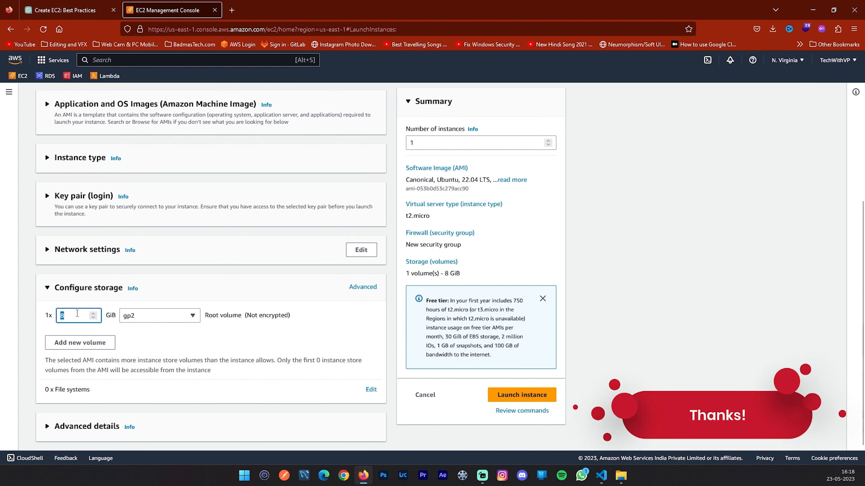
type("10")
left_click(169, 343)
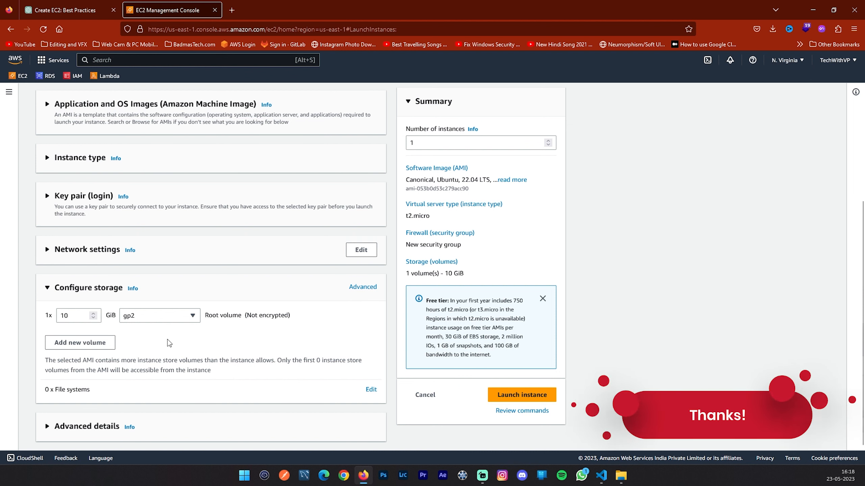
Add a second EBS volume to the storage configuration and remove it again.
left_click(88, 344)
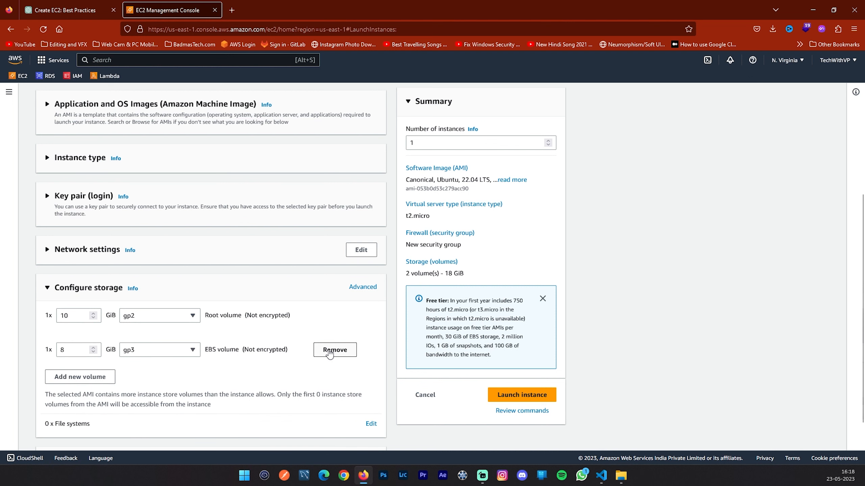
left_click(328, 353)
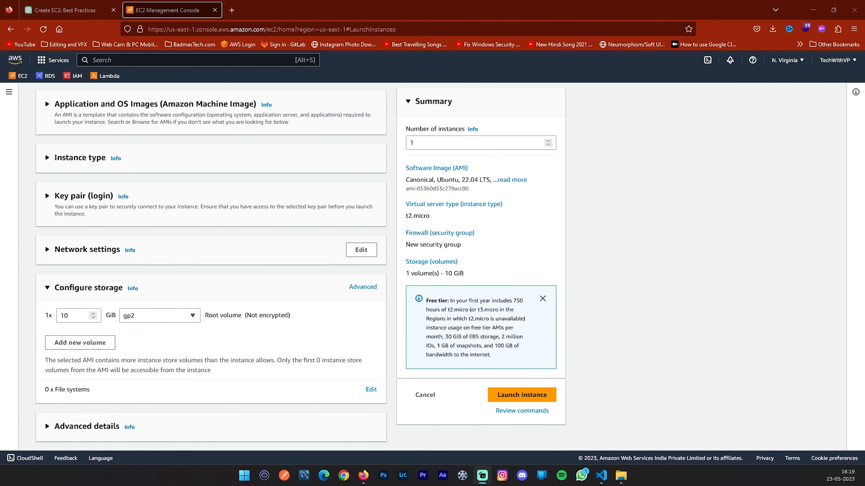
Collapse the Configure storage section and expand the Advanced details section.
left_click(87, 289)
left_click(69, 436)
scroll(212, 282, "down", 5)
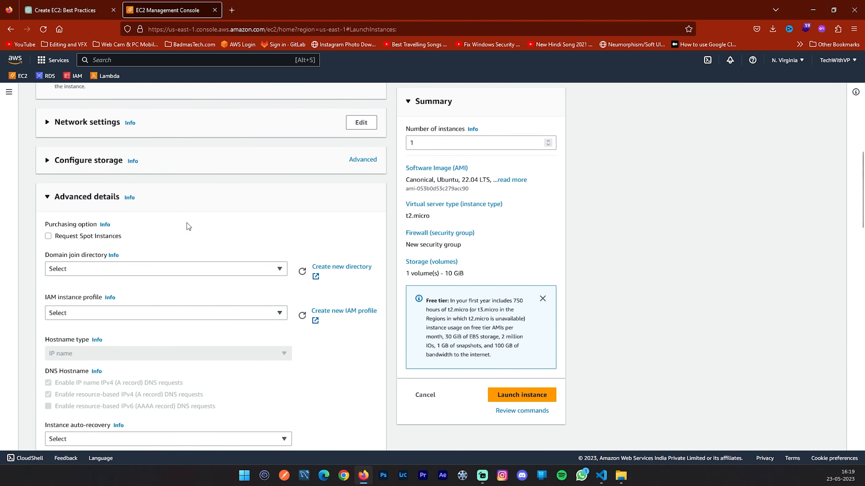
scroll(176, 214, "down", 2)
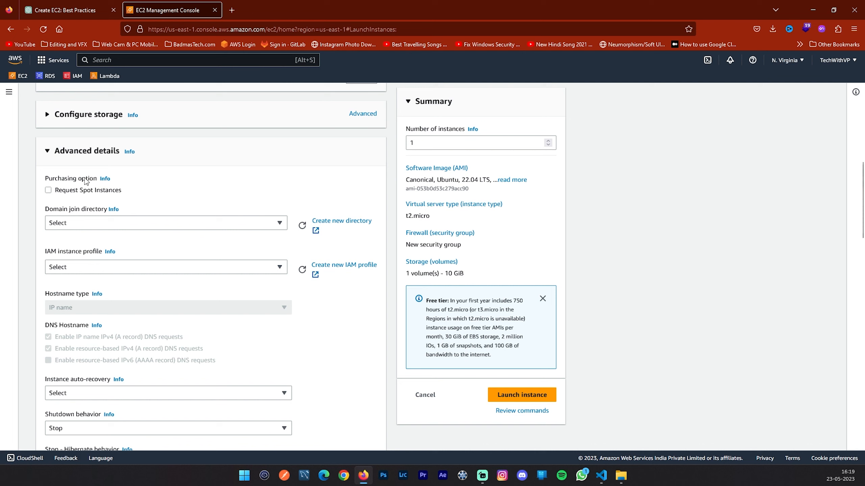
Turn Request Spot Instances on and off again, and look at the domain join directory and IAM instance profile choices.
left_click(84, 192)
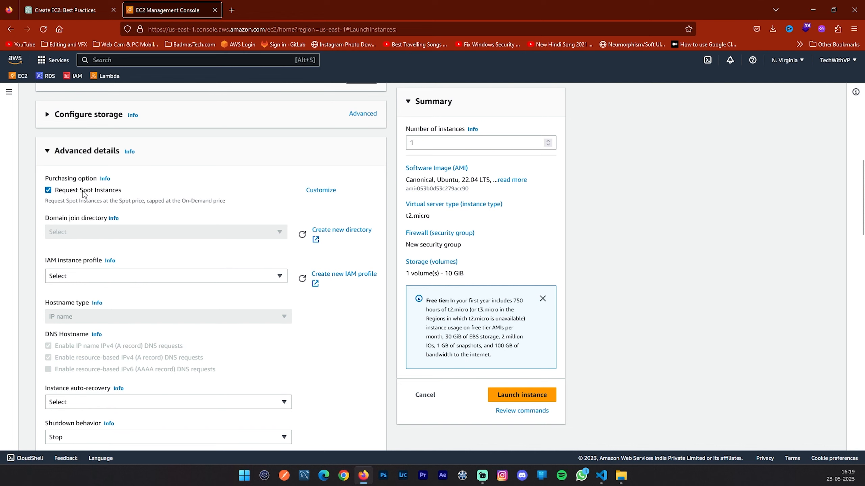
left_click(85, 191)
left_click(87, 222)
left_click(86, 221)
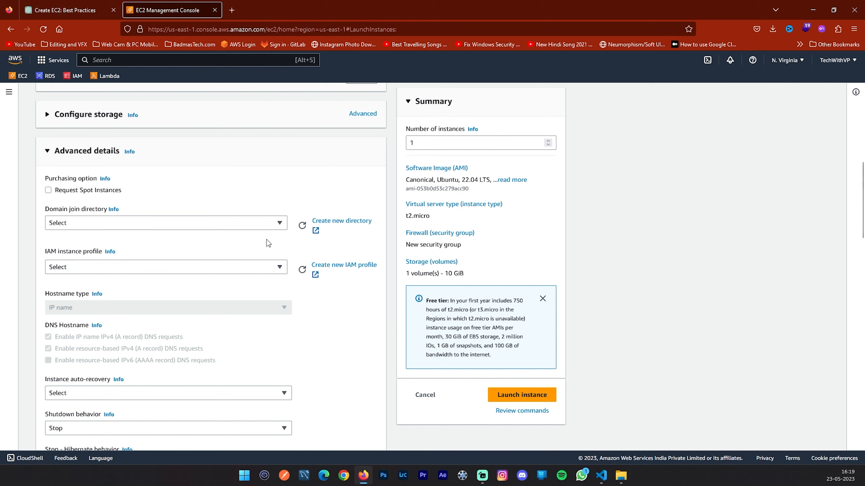
left_click(106, 264)
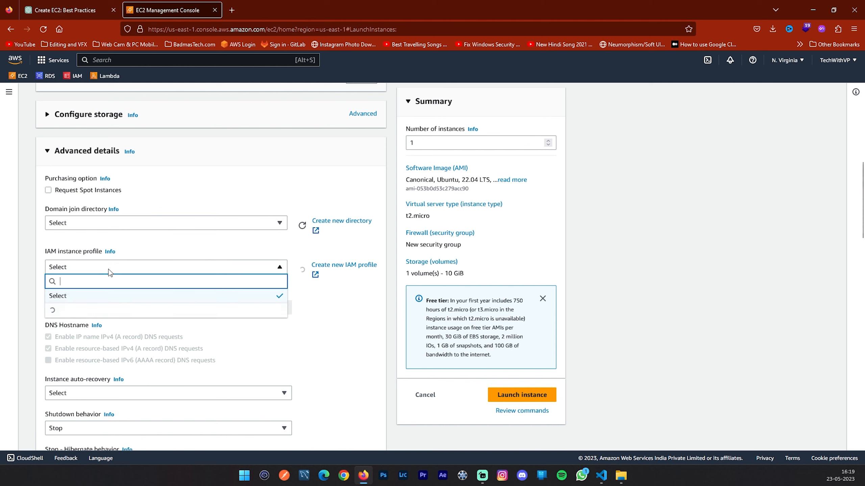
left_click(107, 260)
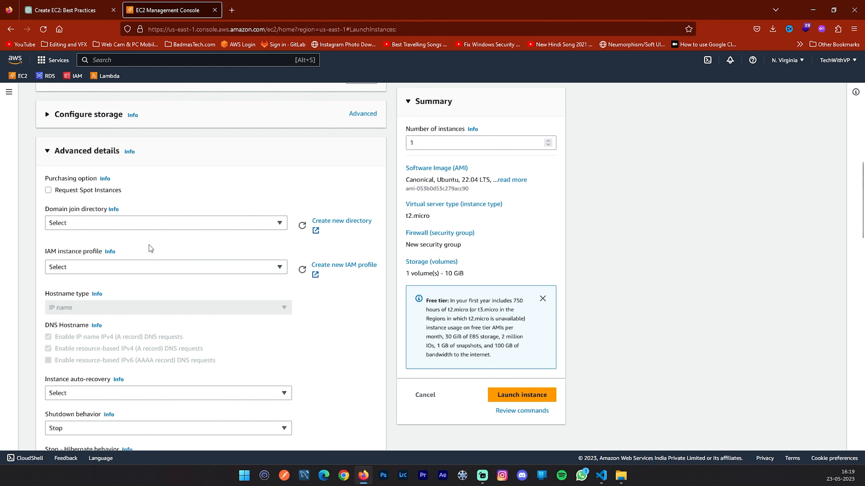
Look through the choices for instance auto-recovery, shutdown behavior and Stop - Hibernate behavior, keeping the current selections.
scroll(143, 249, "down", 5)
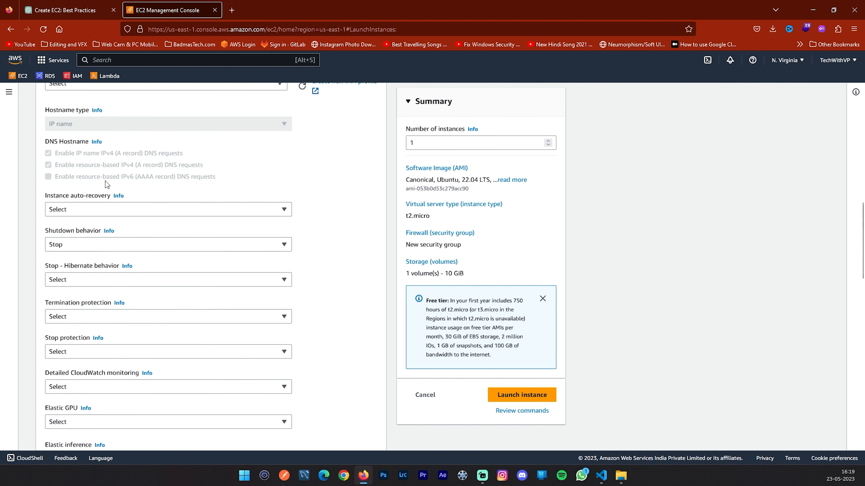
left_click(94, 208)
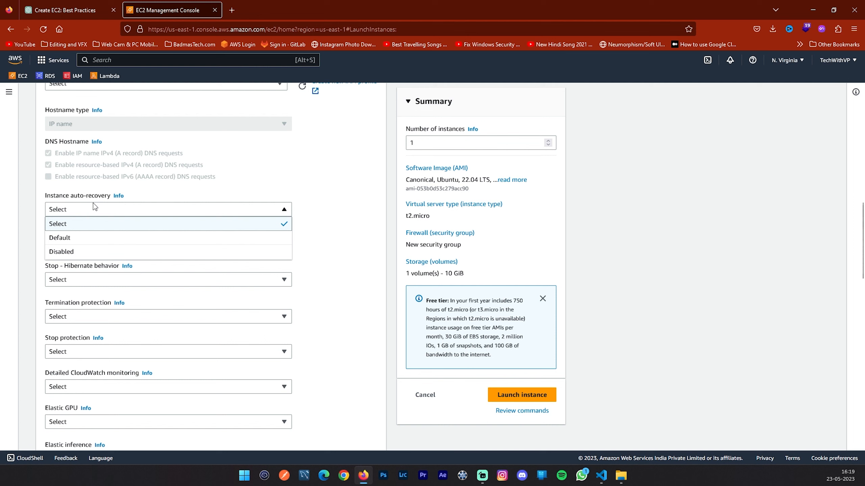
left_click(94, 208)
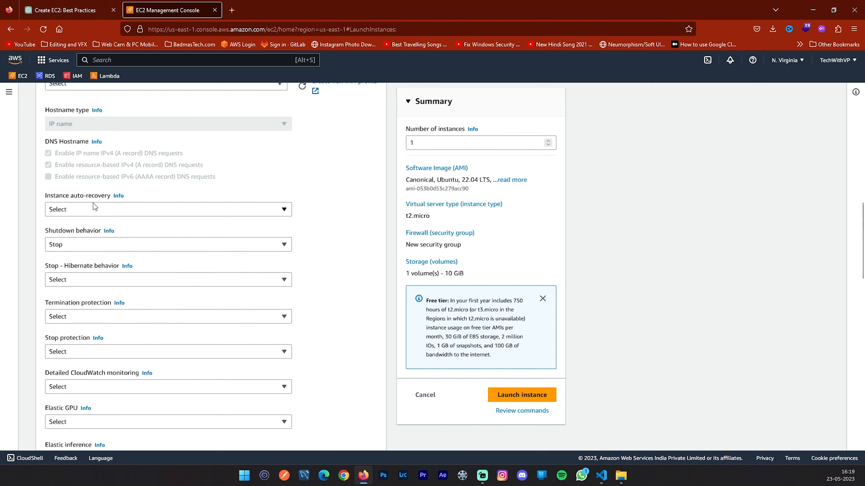
left_click(96, 241)
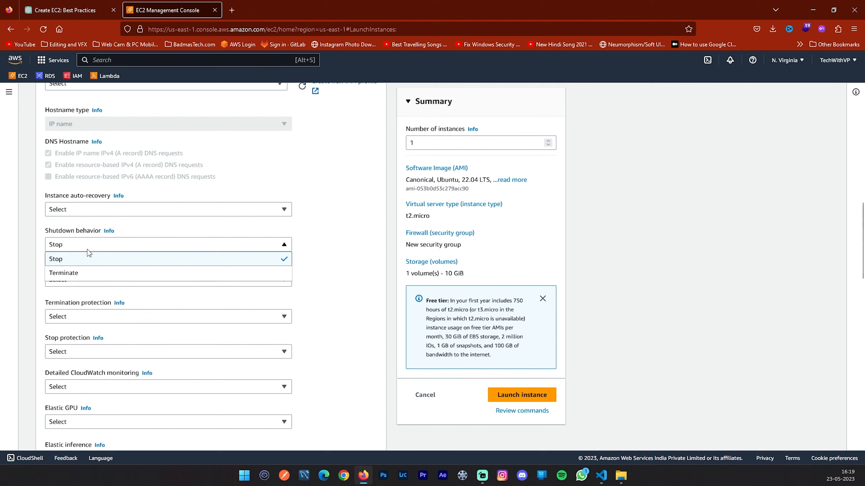
left_click(100, 247)
left_click(100, 247)
left_click(60, 236)
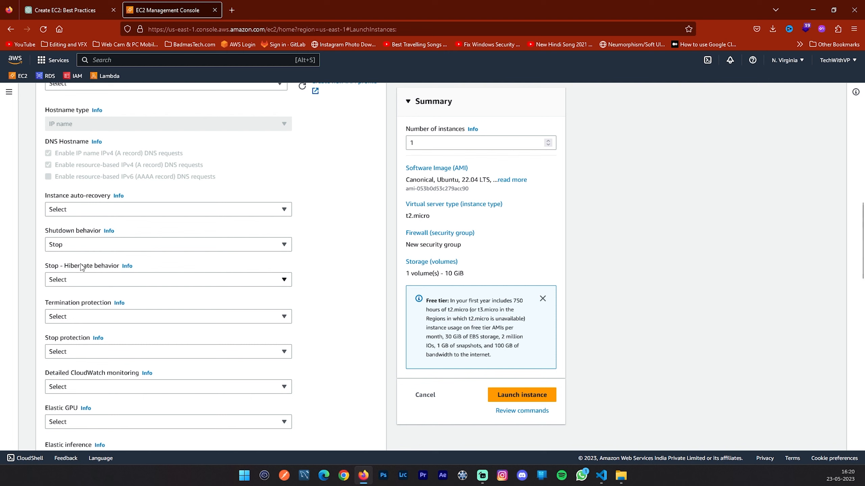
left_click(96, 277)
left_click(95, 277)
Try enabling termination protection and reset it to the unselected default.
scroll(95, 277, "down", 1)
left_click(91, 269)
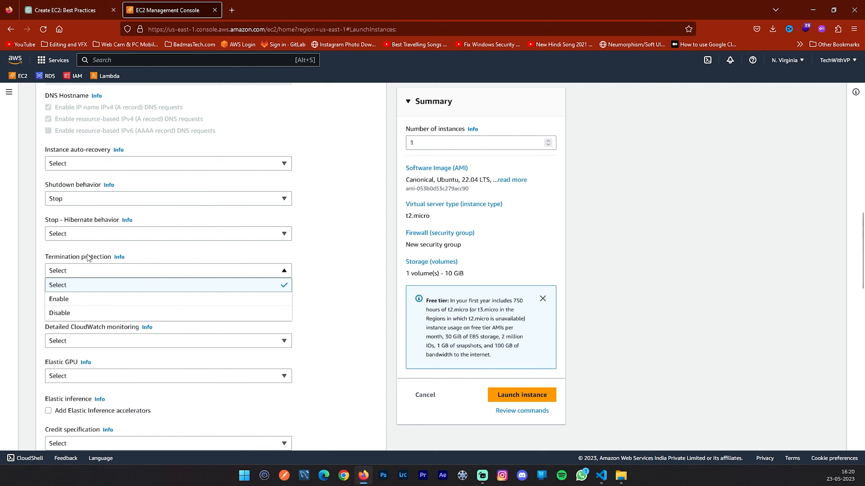
left_click(61, 299)
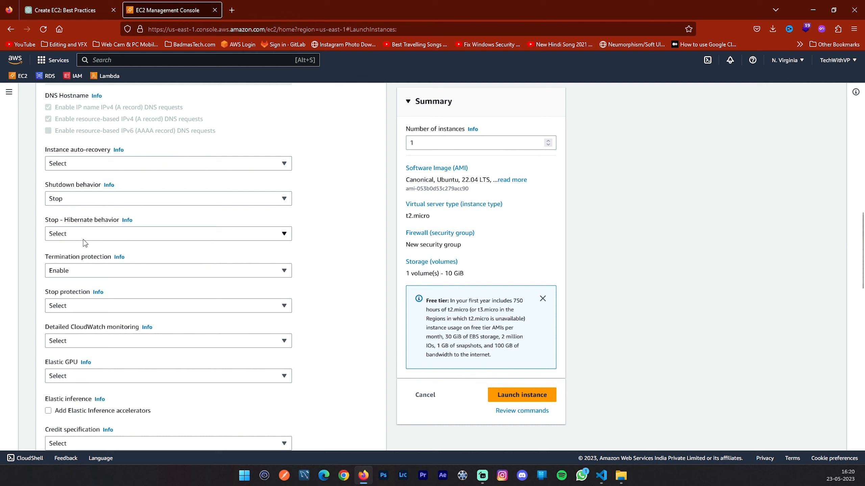
left_click(78, 272)
left_click(69, 284)
Look through the choices for stop protection, detailed CloudWatch monitoring and Elastic GPU, and examine the advanced settings below them.
left_click(72, 305)
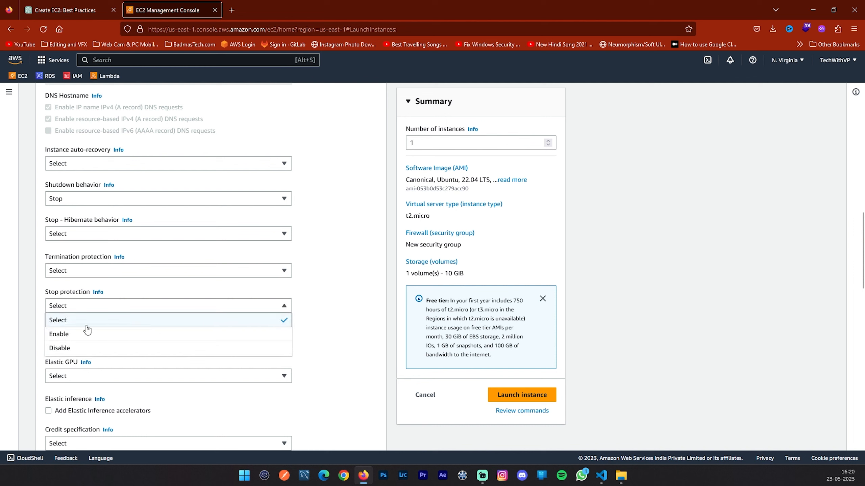
left_click(72, 305)
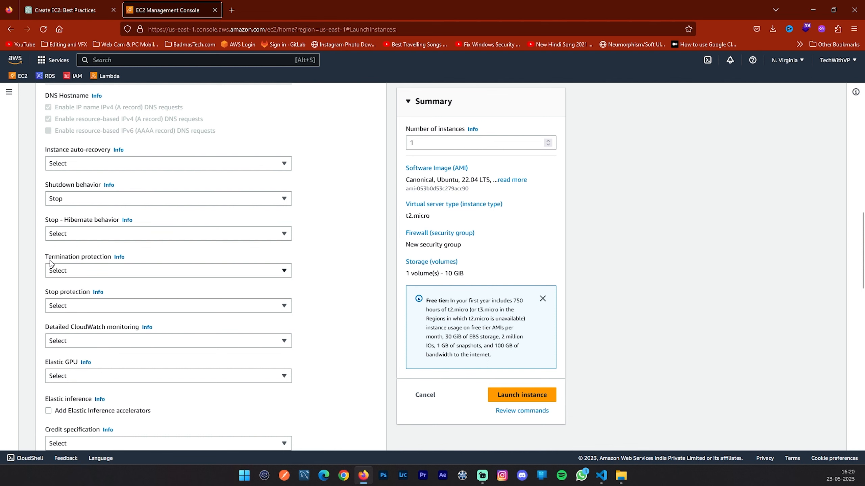
scroll(50, 260, "down", 3)
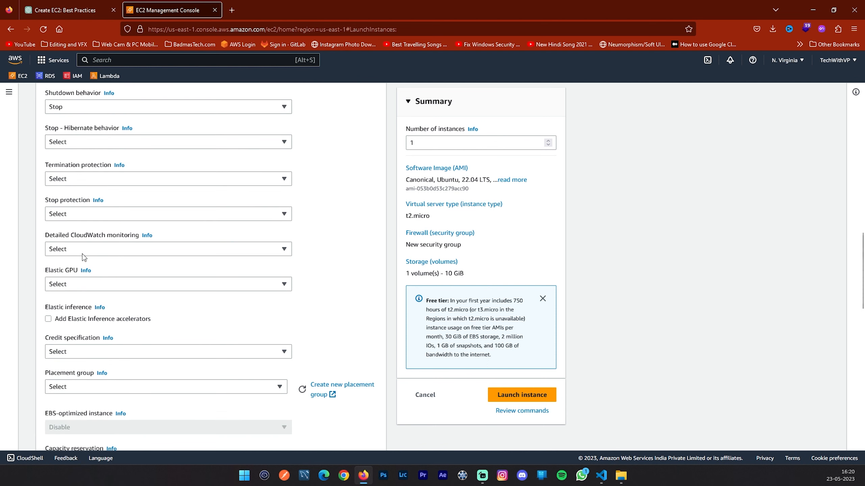
left_click(106, 249)
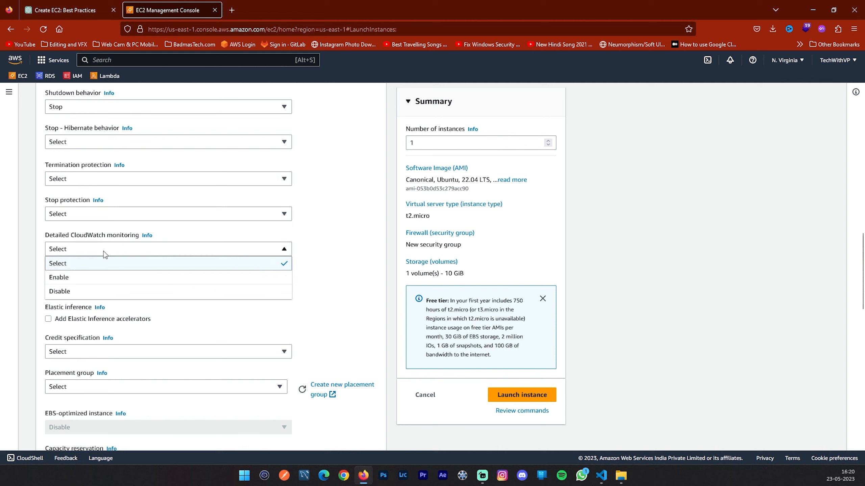
left_click(80, 249)
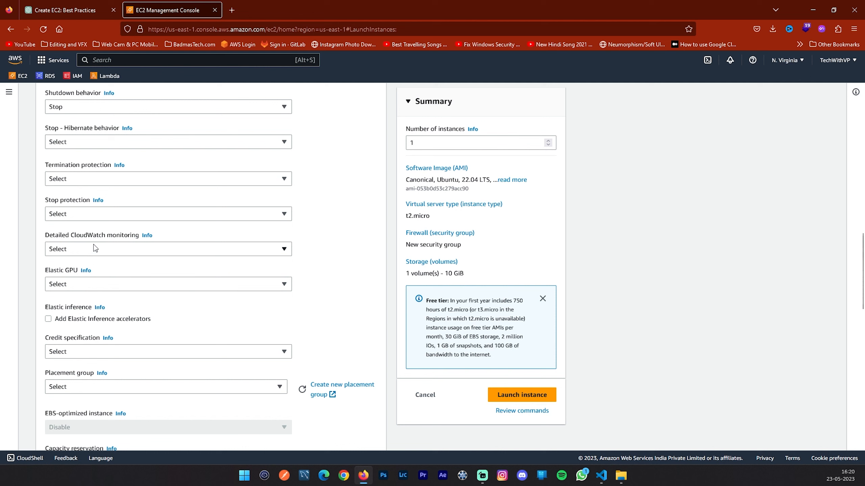
left_click(76, 287)
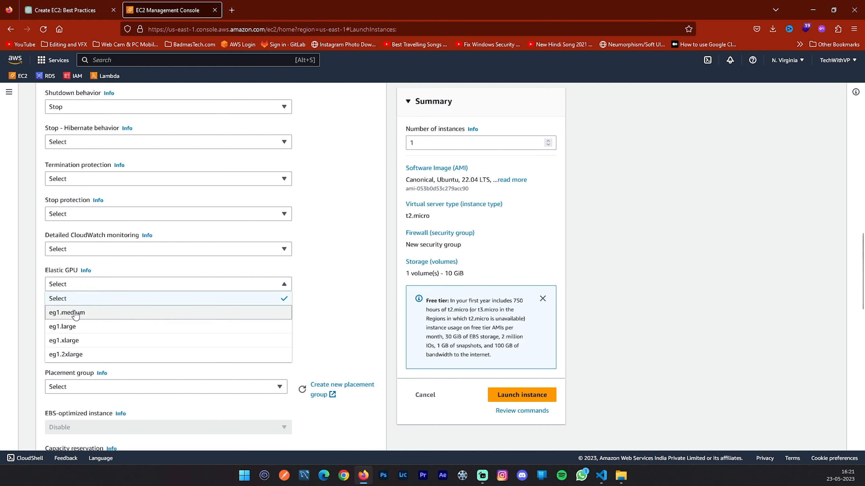
left_click(65, 283)
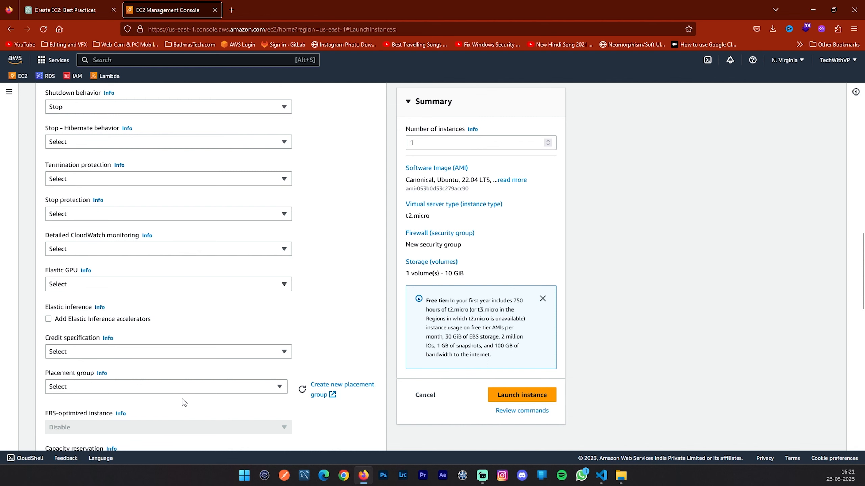
scroll(183, 399, "down", 1)
scroll(193, 397, "down", 3)
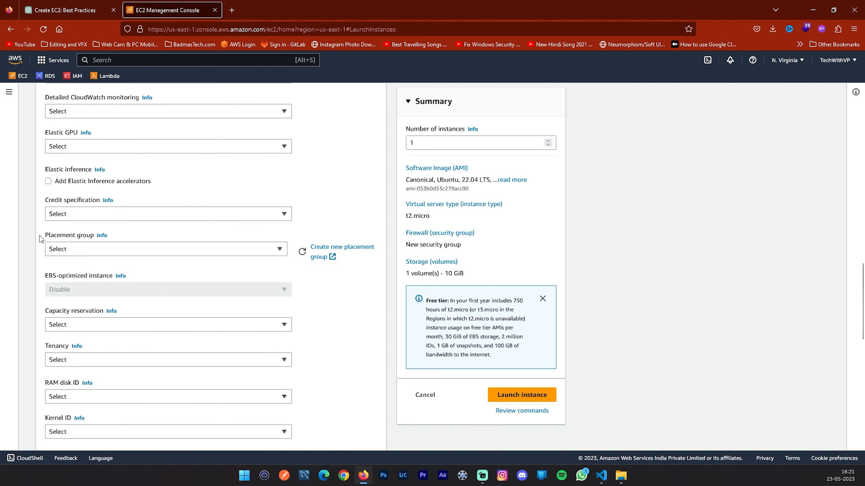
Examine the remaining advanced settings, from placement group and capacity reservation through the metadata options and user data.
scroll(116, 259, "down", 3)
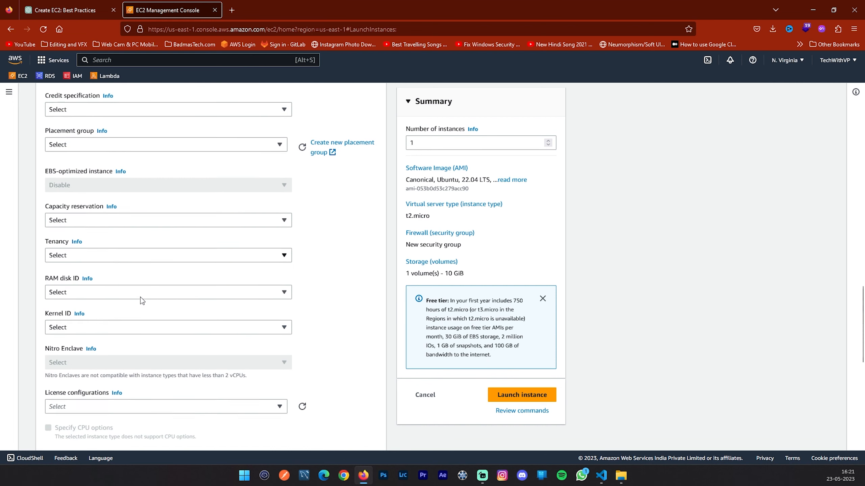
scroll(140, 298, "down", 1)
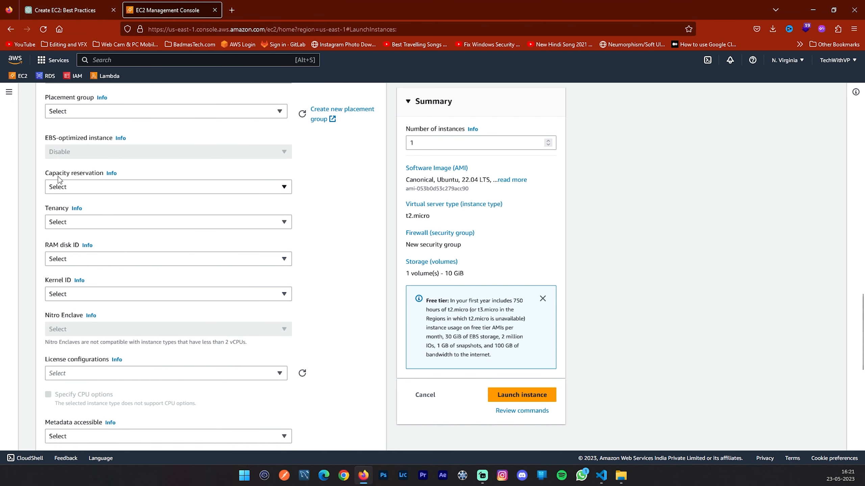
scroll(139, 220, "down", 2)
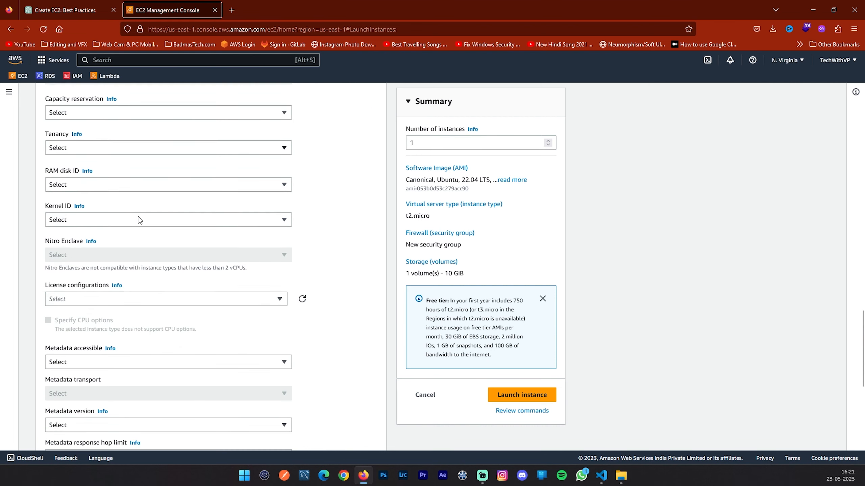
scroll(139, 219, "down", 1)
scroll(138, 223, "down", 3)
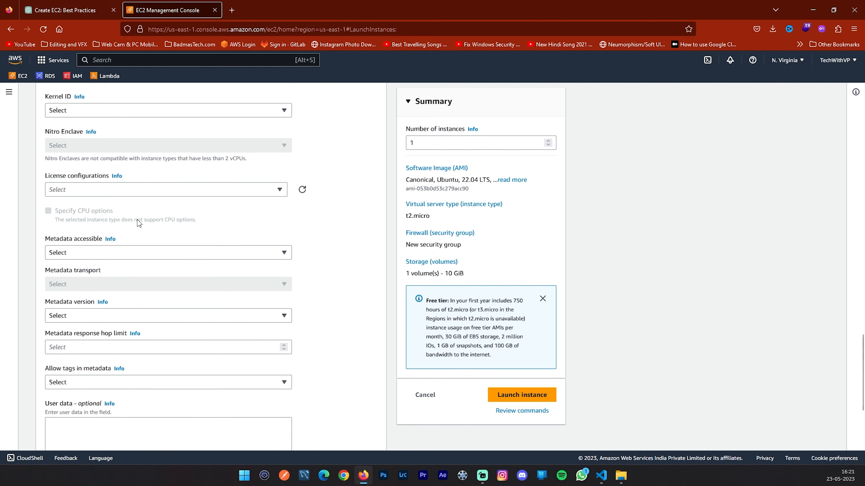
scroll(138, 223, "down", 1)
scroll(137, 221, "down", 3)
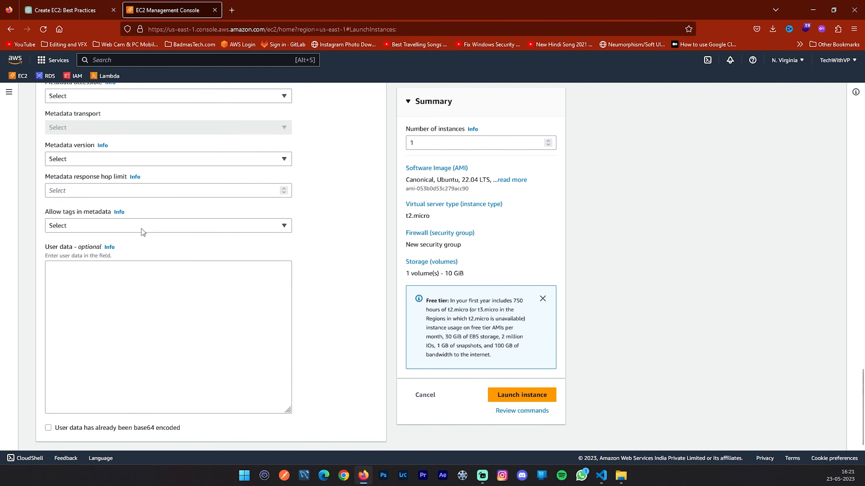
scroll(308, 226, "up", 11)
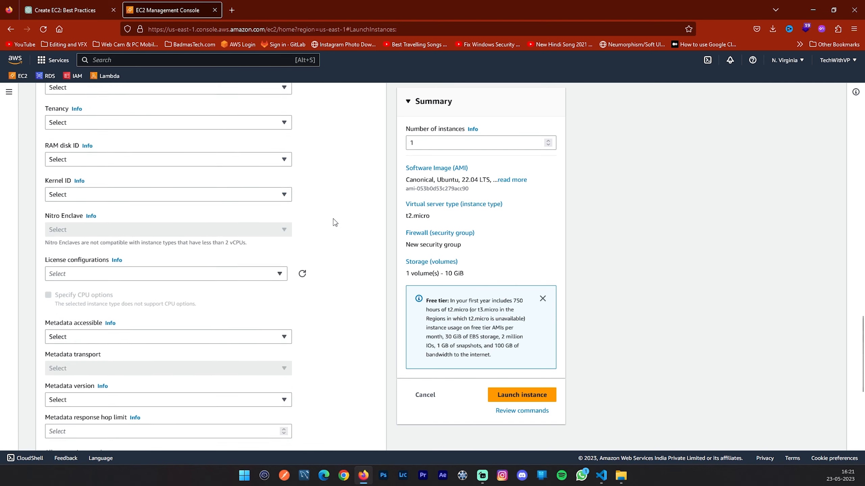
scroll(337, 222, "up", 11)
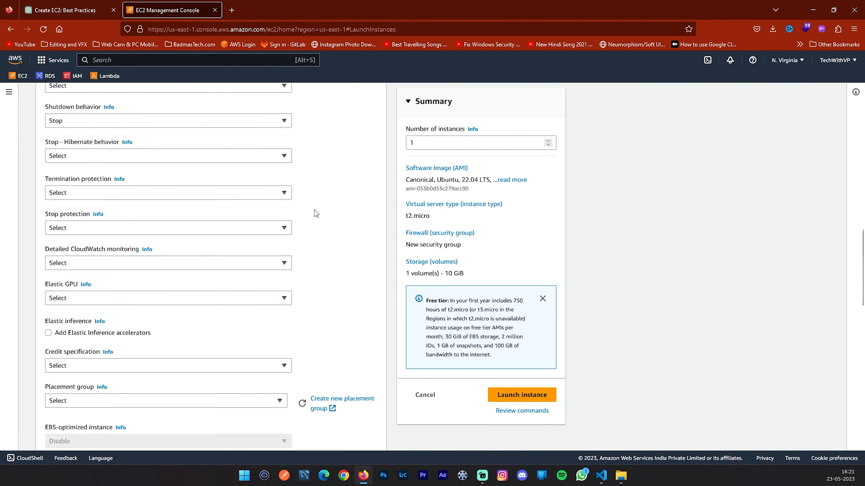
scroll(314, 212, "up", 5)
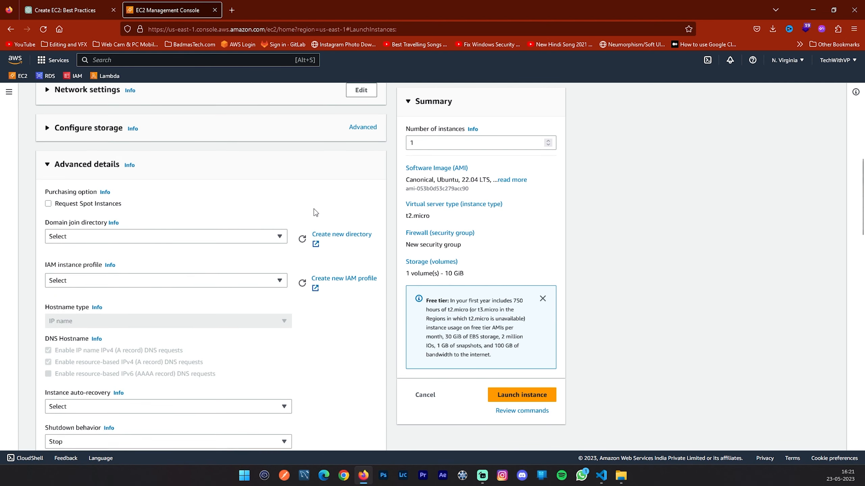
Collapse the advanced details, review the instance type and storage in the summary, and launch the instance.
left_click(86, 176)
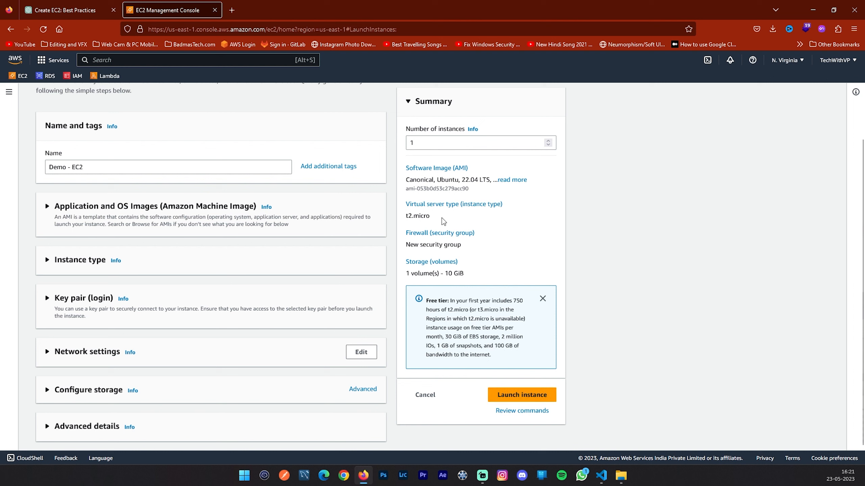
left_click_drag(432, 218, 405, 217)
left_click_drag(474, 246, 467, 273)
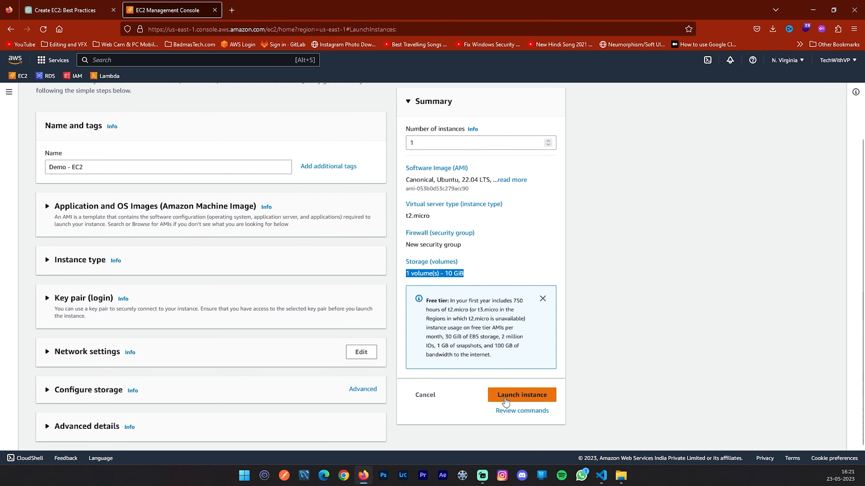
left_click(517, 396)
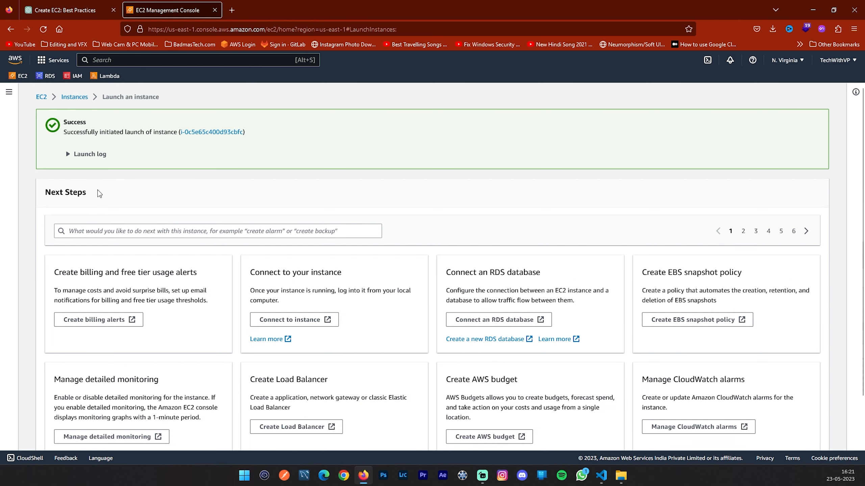
left_click_drag(69, 132, 251, 129)
left_click(268, 133)
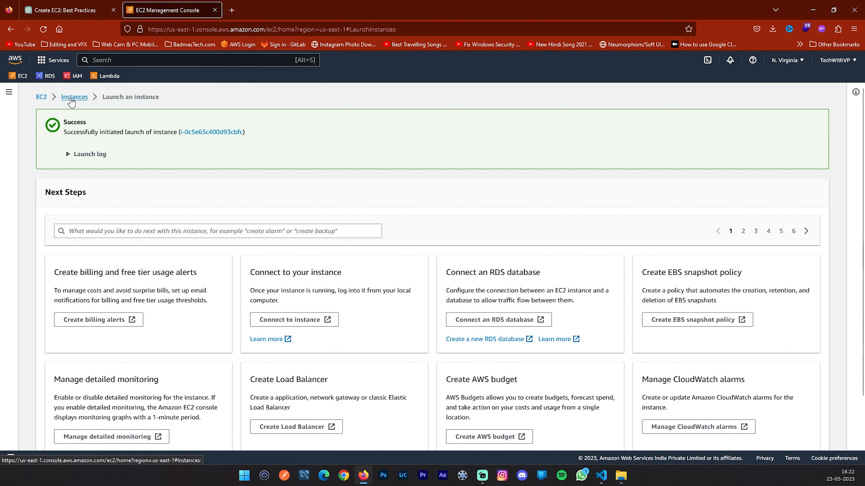
Go to the instances list and show the details of the Demo - EC2 instance in an enlarged details area.
left_click(73, 98)
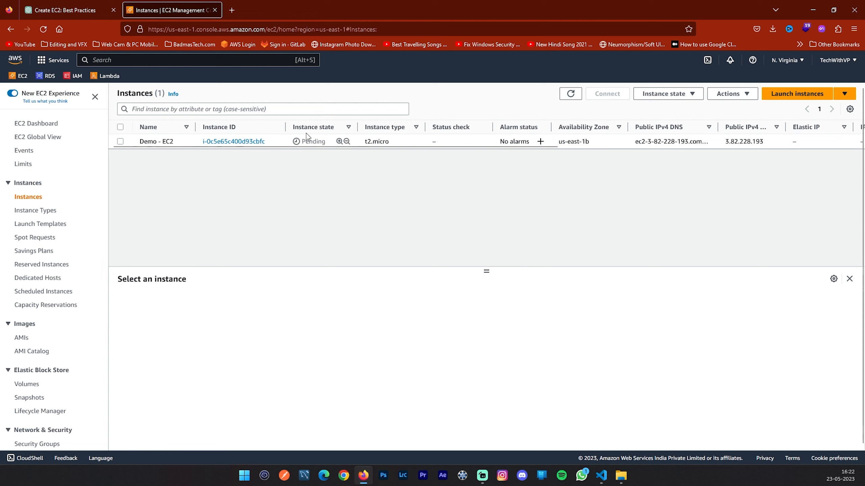
left_click(312, 141)
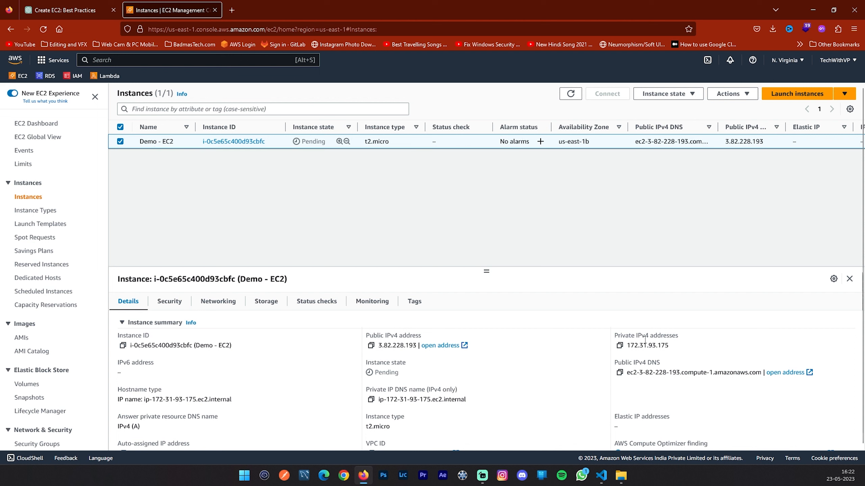
left_click_drag(485, 273, 489, 175)
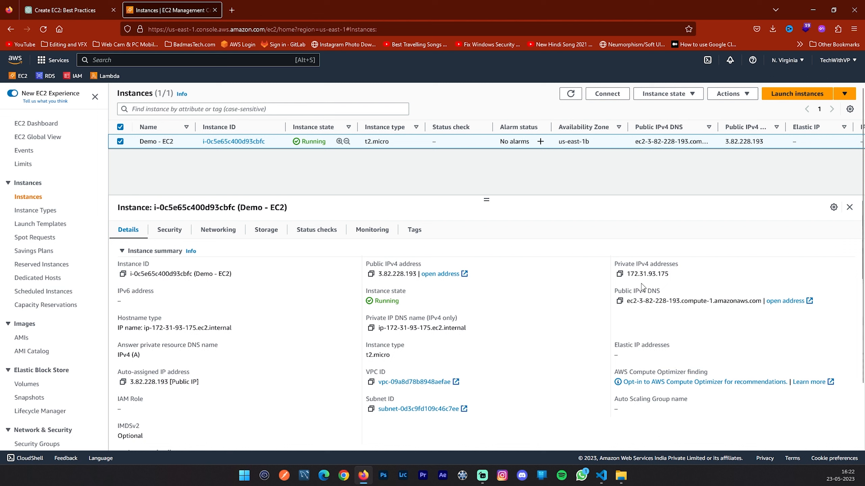
Try opening the instance's public IPv4 DNS address in a new browser tab, close it, and check the instance state.
left_click(619, 300)
left_click(784, 300)
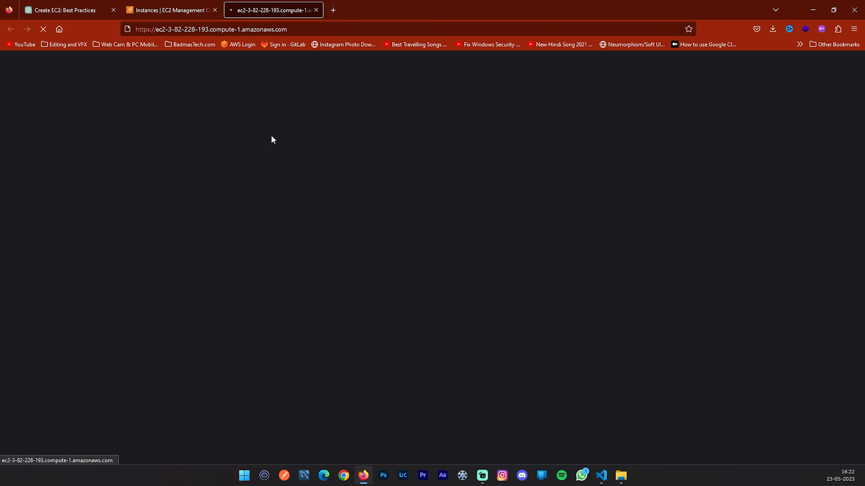
left_click(316, 10)
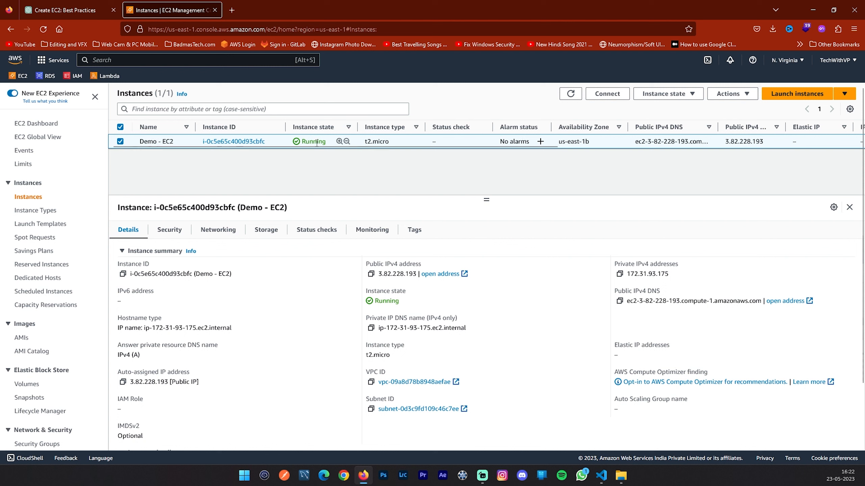
left_click_drag(326, 141, 302, 141)
left_click(311, 171)
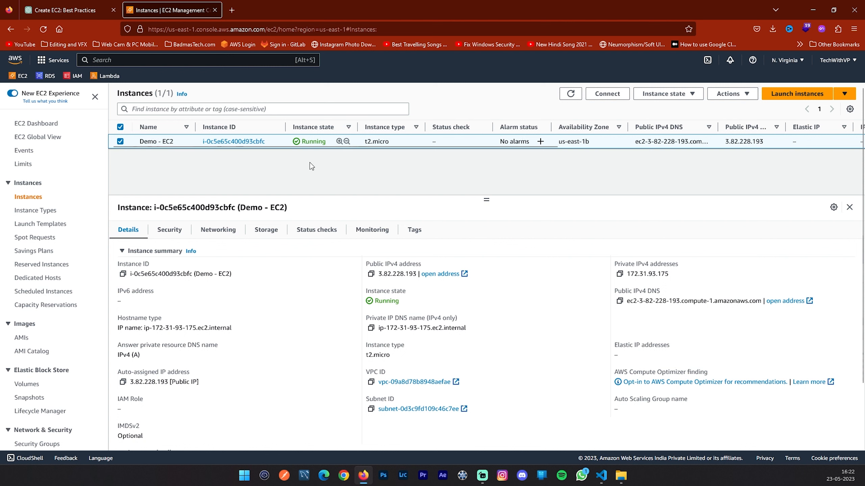